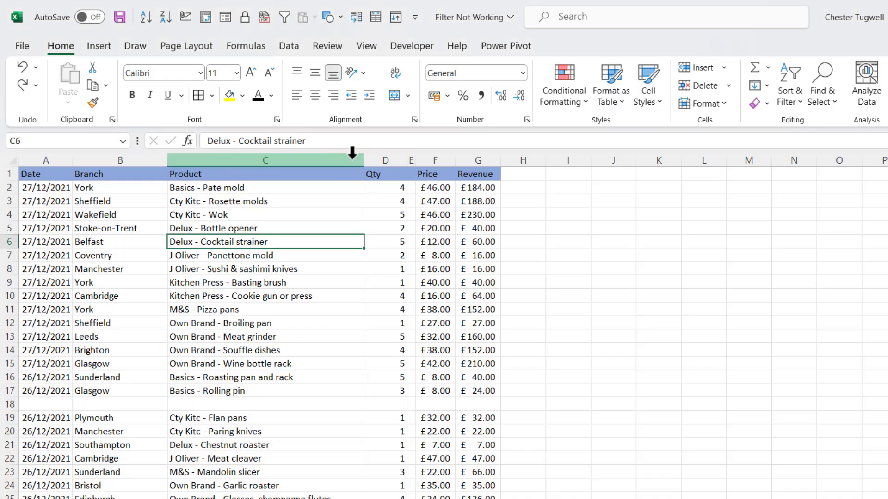
Turn on header filters, filter Branch to York only, then clear the Branch filter
left_click(792, 95)
left_click(800, 185)
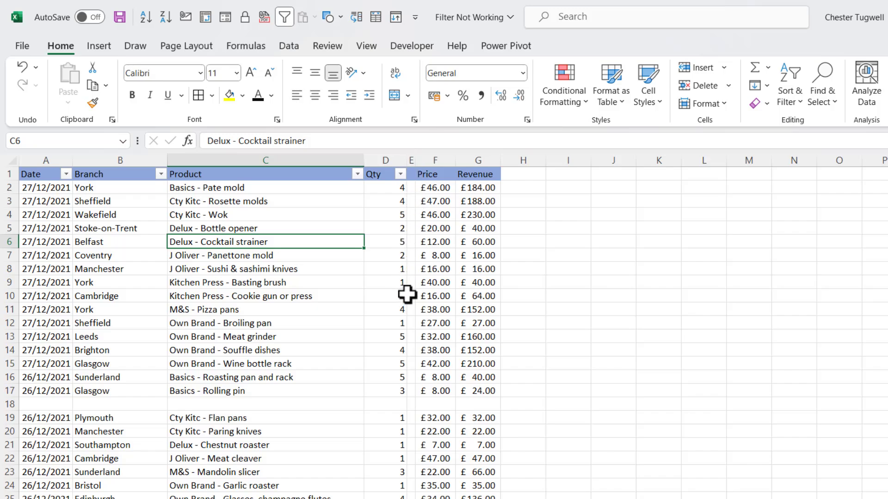
left_click(161, 174)
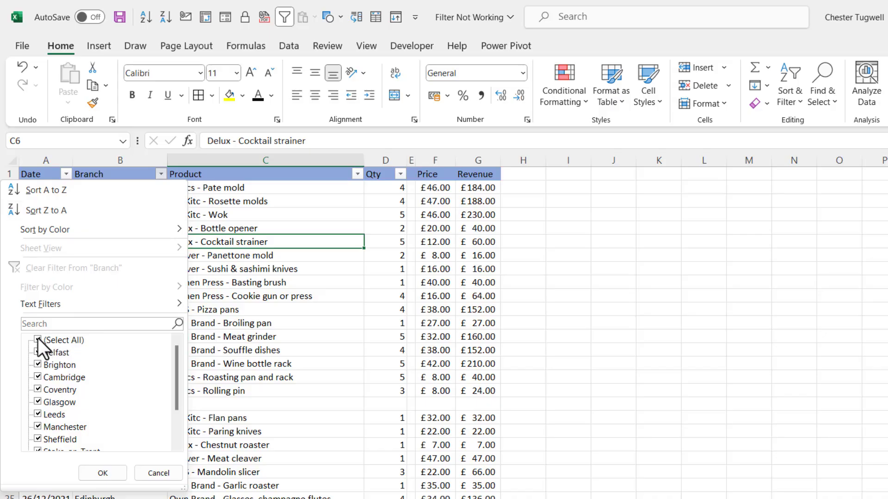
left_click_drag(177, 387, 178, 435)
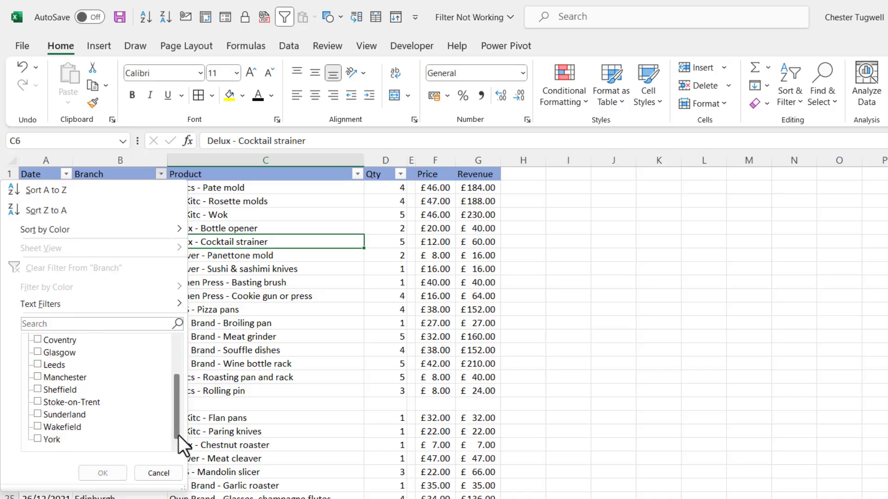
left_click(102, 472)
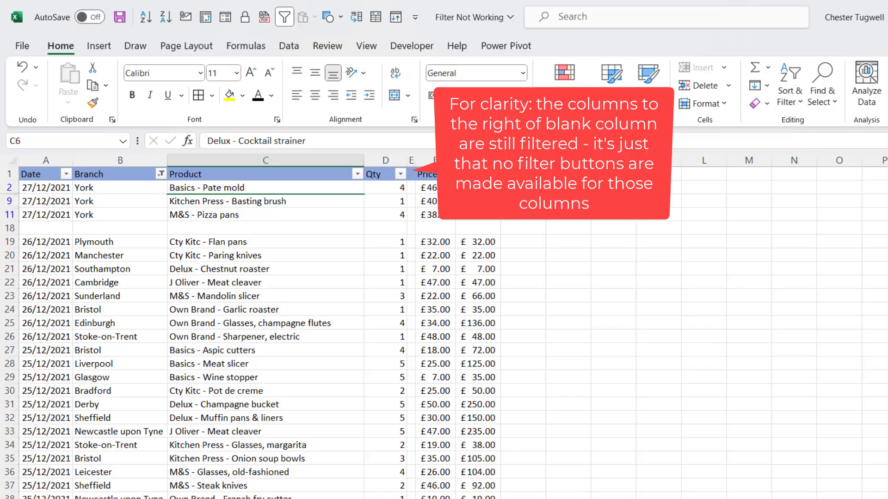
left_click(161, 174)
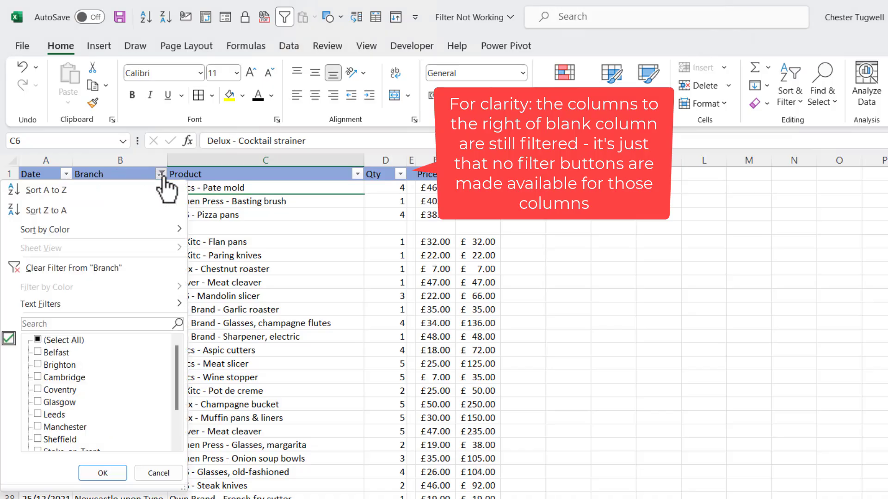
left_click(30, 267)
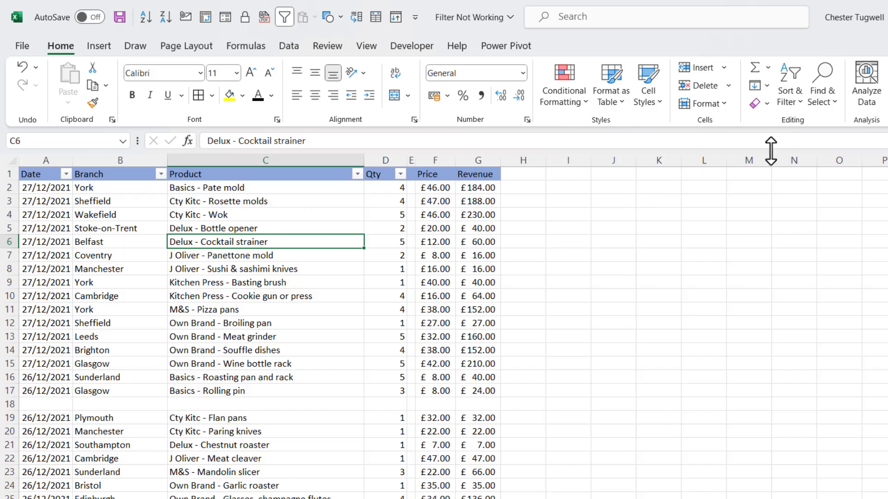
Switch the table filters off, then toggle them on and off with Ctrl+Shift+L from C5
left_click(789, 98)
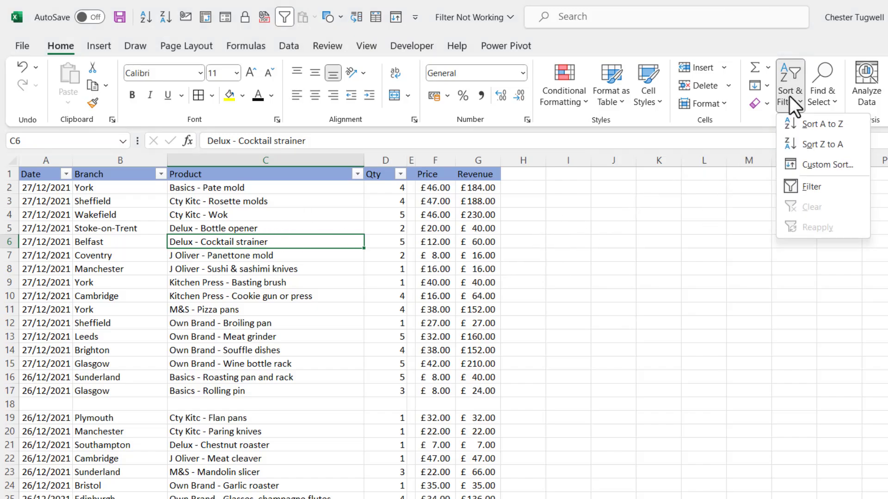
left_click(807, 197)
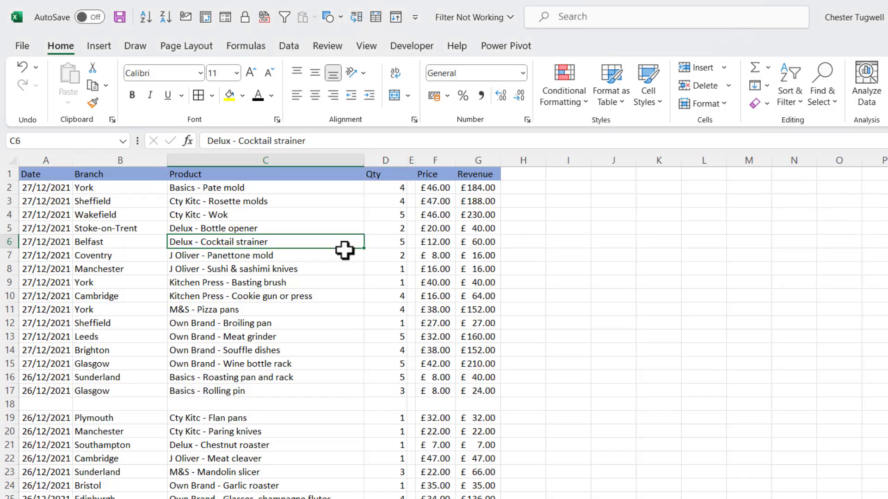
left_click(250, 229)
key("ctrl+shift+l")
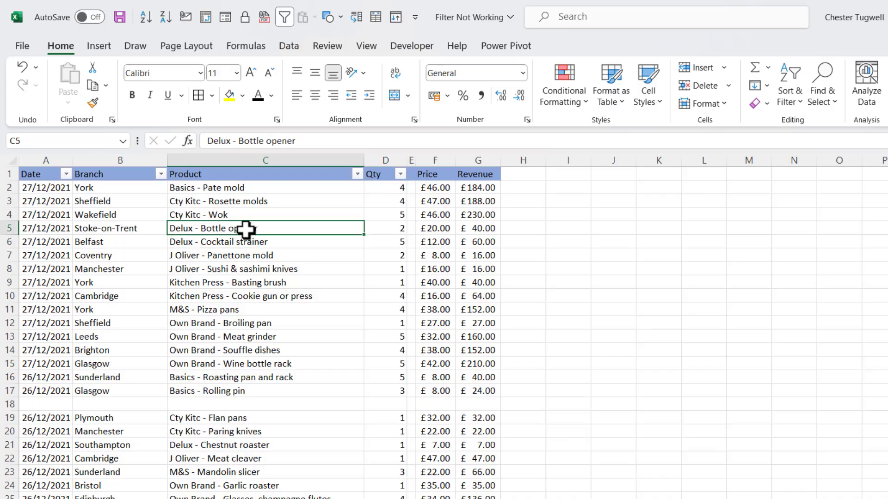
key("ctrl+shift+l")
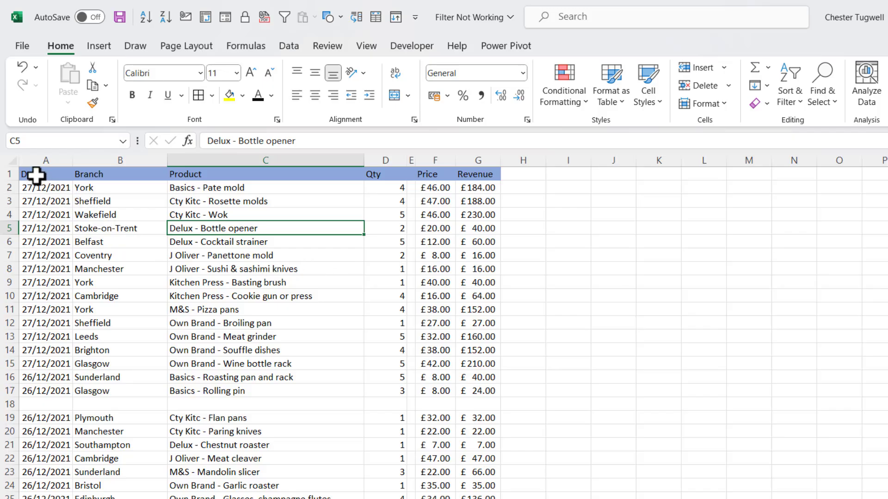
Select the whole table from the Date header down and apply filters across every column
left_click_drag(36, 175, 480, 323)
scroll(593, 245, "up", 20)
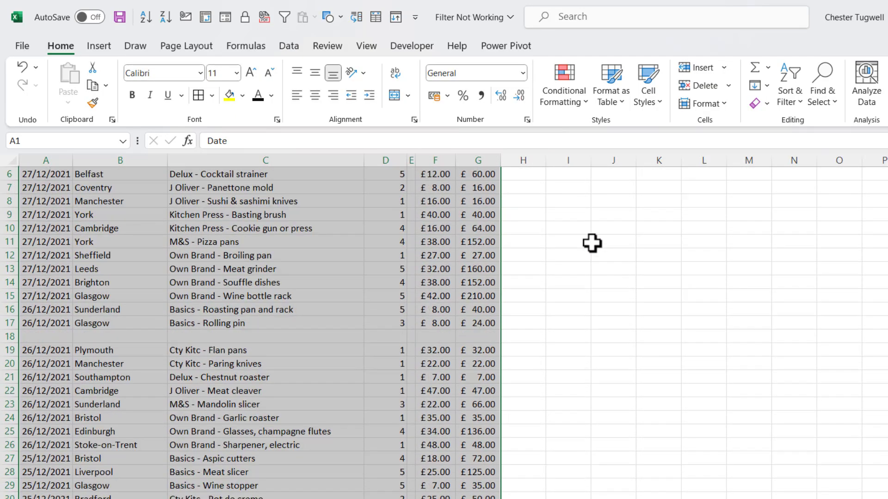
scroll(592, 243, "up", 2)
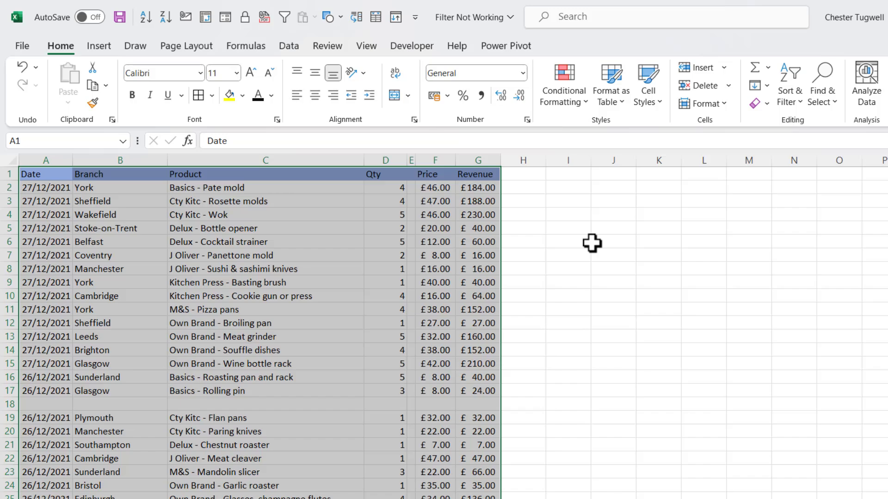
left_click(796, 99)
left_click(814, 189)
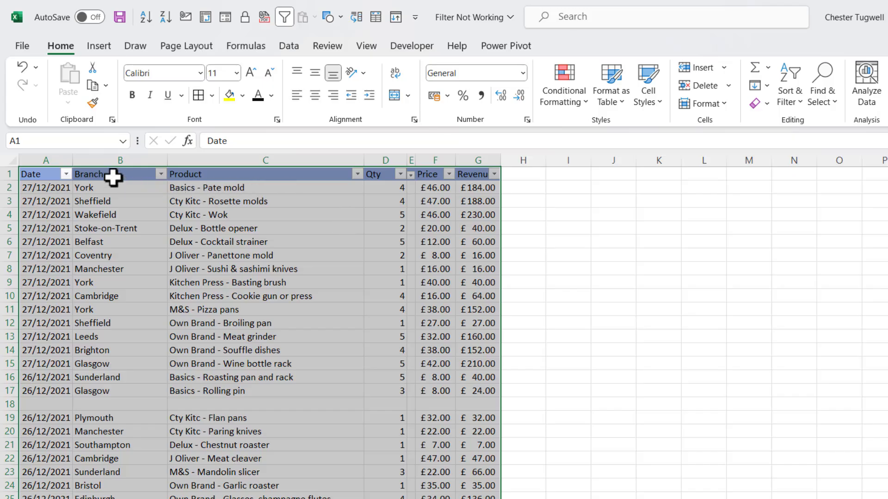
left_click(238, 238)
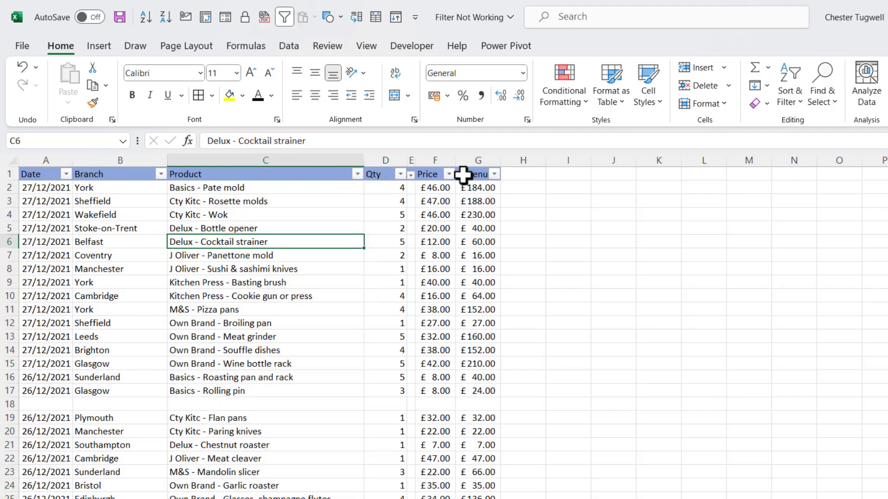
Filter Branch to show only York, then undo the filter with Ctrl+Z
left_click(160, 174)
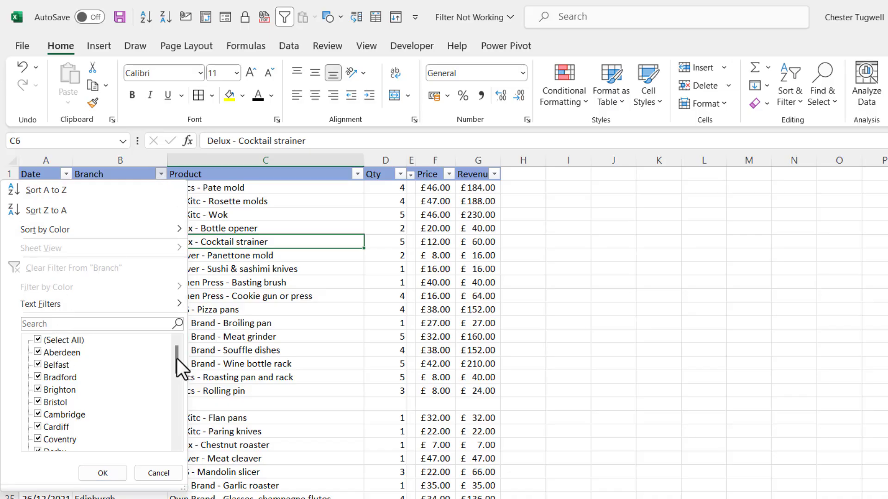
left_click(37, 339)
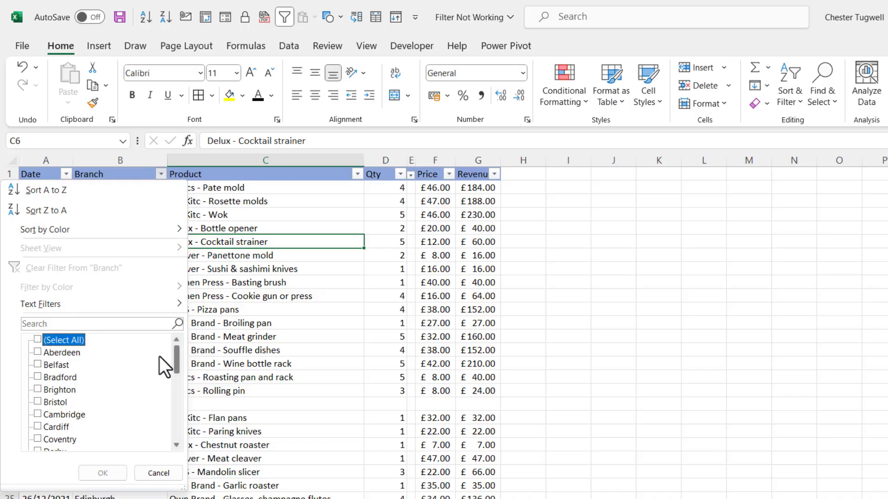
left_click_drag(178, 361, 189, 460)
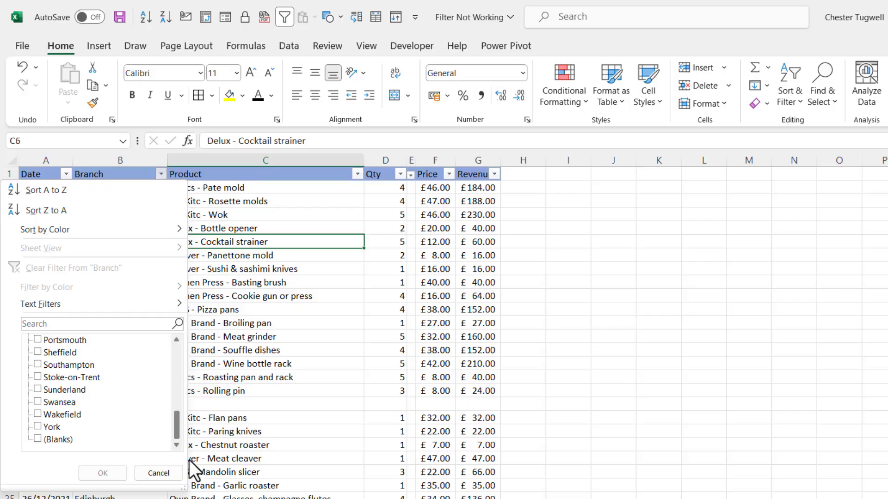
left_click(41, 425)
left_click(122, 476)
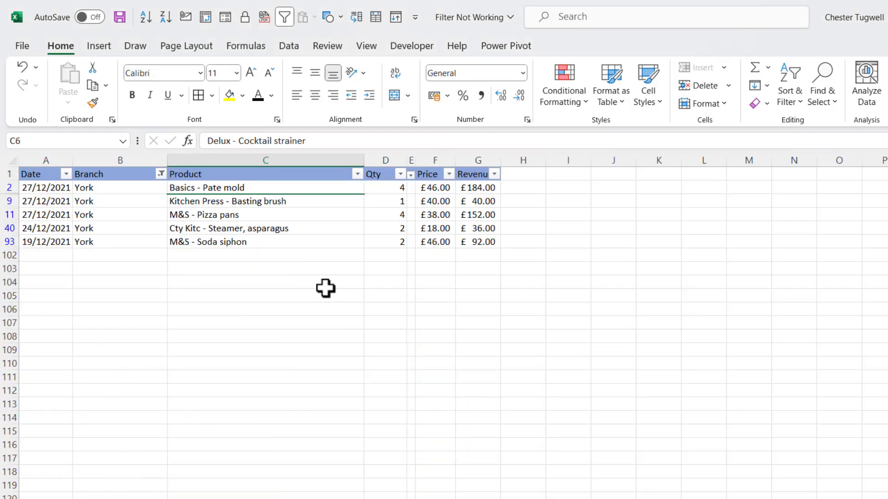
key("ctrl+z")
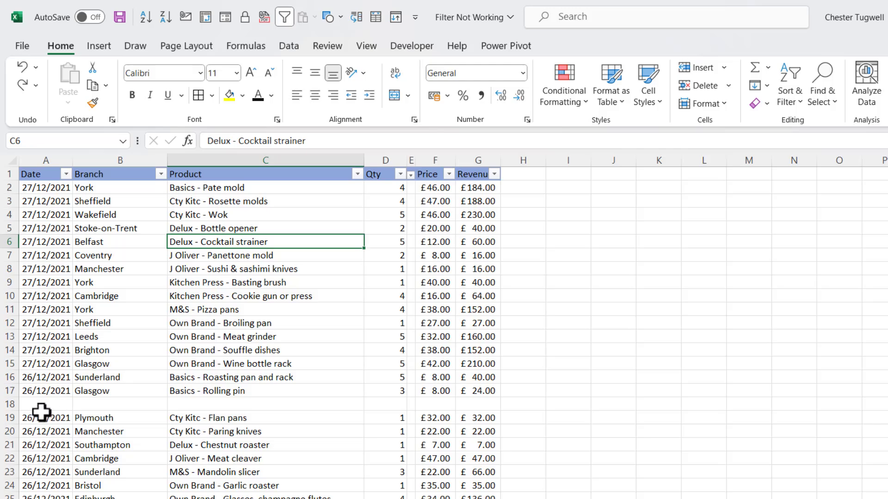
Turn filters off and delete the blank column E and empty row 18
left_click(194, 231)
key("ctrl+shift+l")
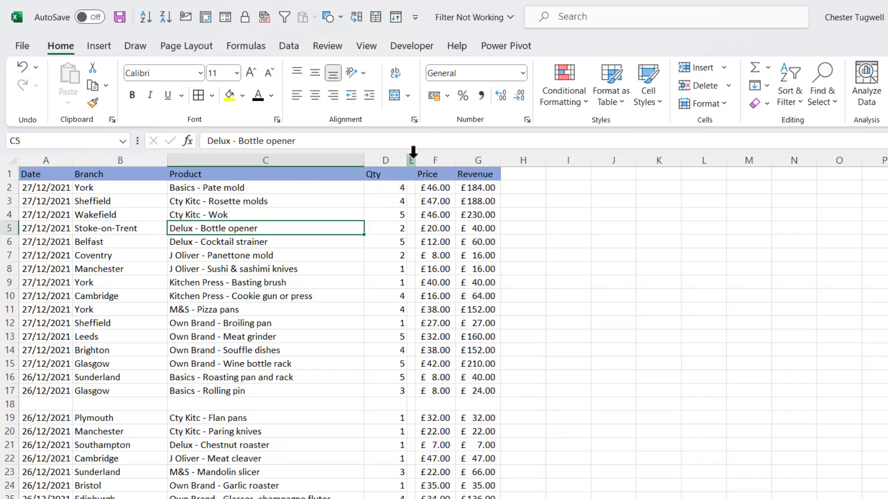
left_click(412, 152)
right_click(411, 155)
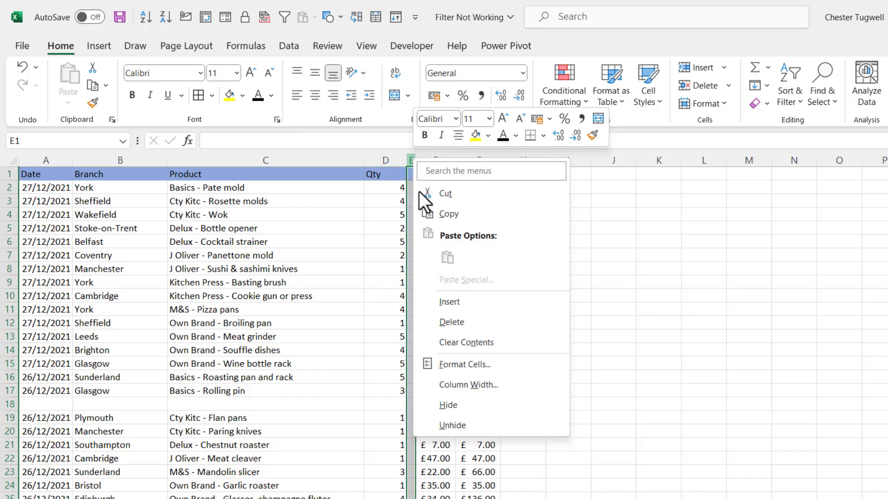
left_click(452, 316)
left_click(14, 404)
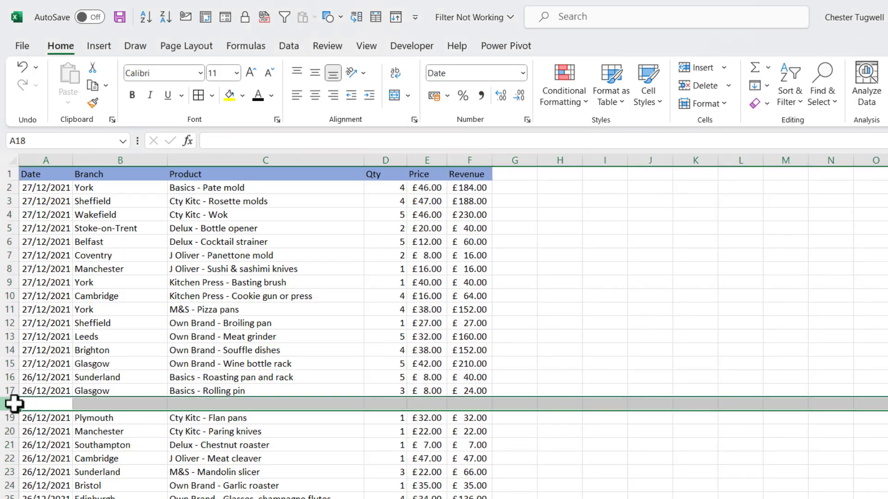
right_click(7, 404)
left_click(80, 292)
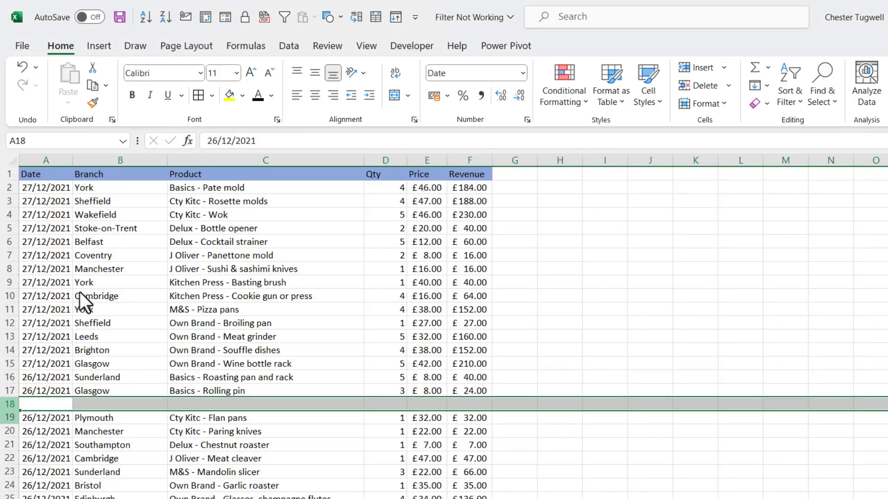
Turn filters back on and filter Branch to show only York rows
left_click(187, 283)
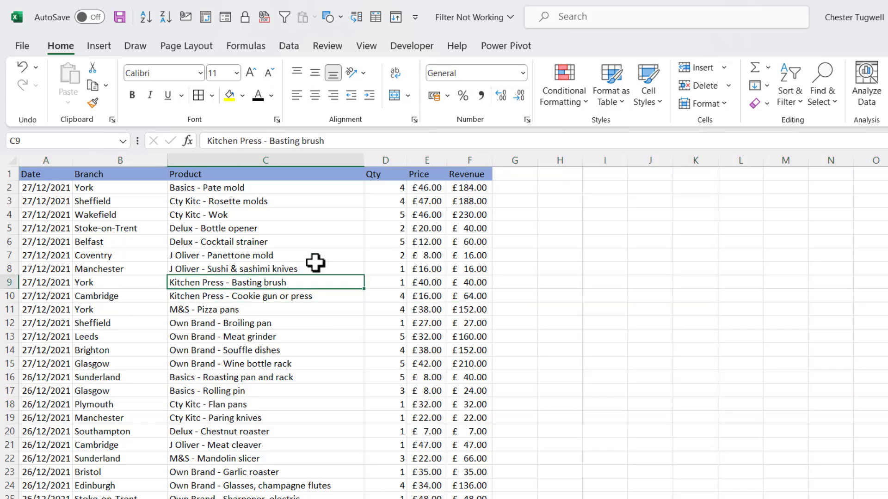
key("ctrl+shift+l")
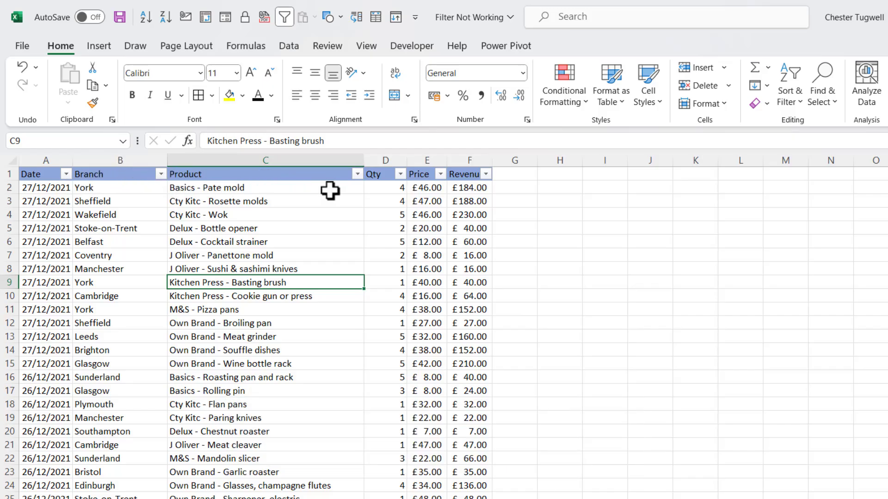
left_click(160, 174)
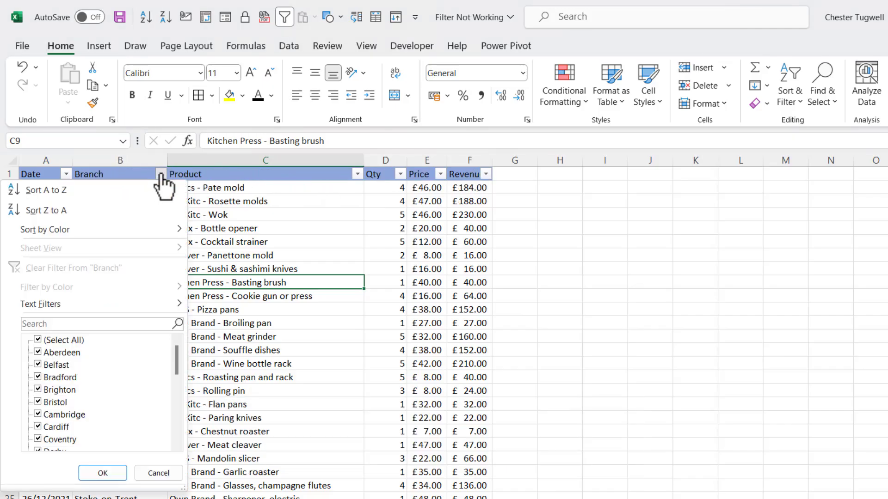
left_click(38, 340)
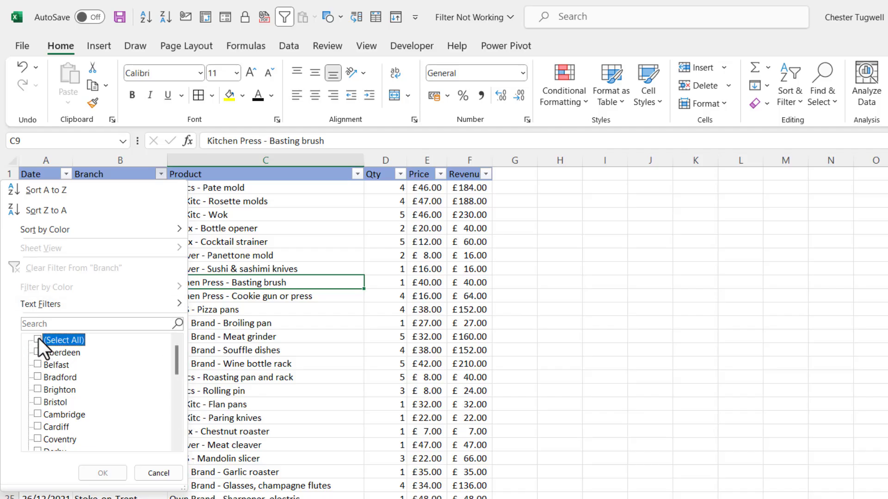
left_click_drag(176, 358, 174, 451)
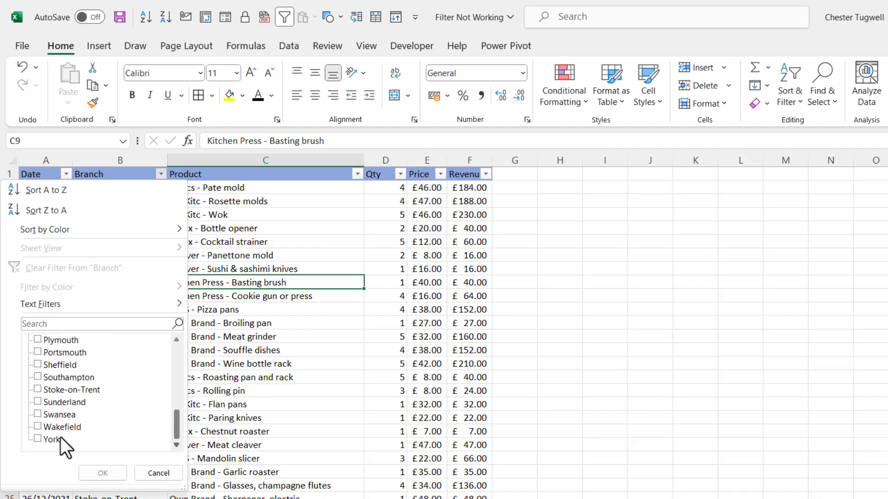
left_click(39, 438)
left_click(102, 473)
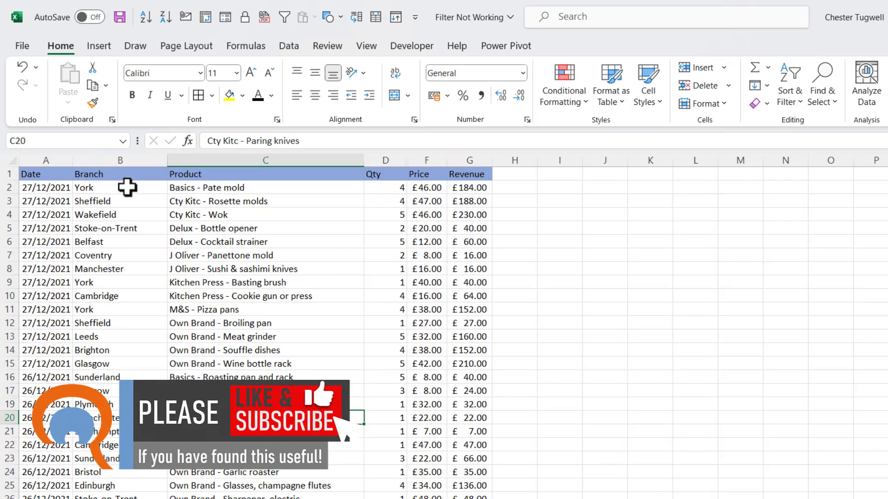
Turn on filters from B4 and filter Branch to York only
left_click(121, 214)
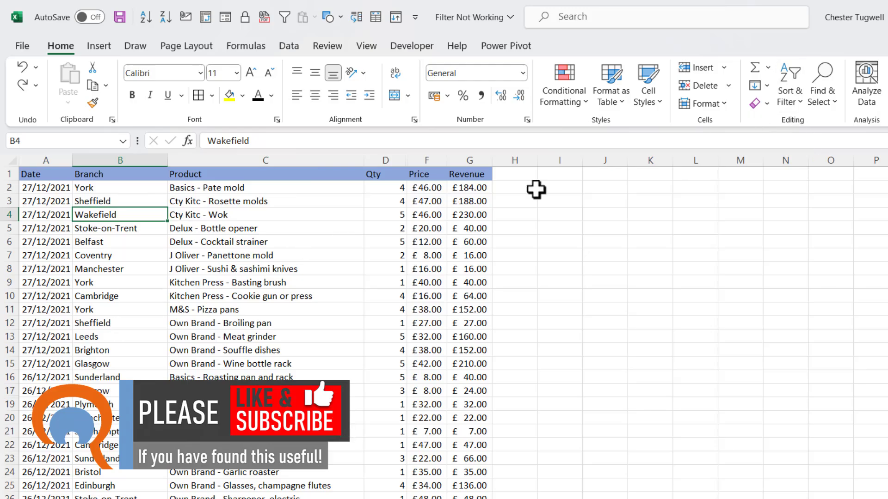
left_click(781, 101)
left_click(809, 185)
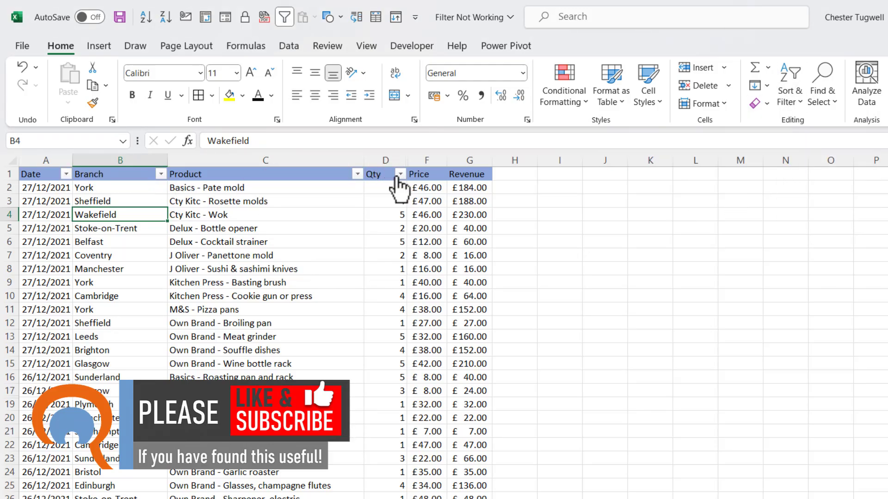
left_click(161, 174)
left_click(38, 339)
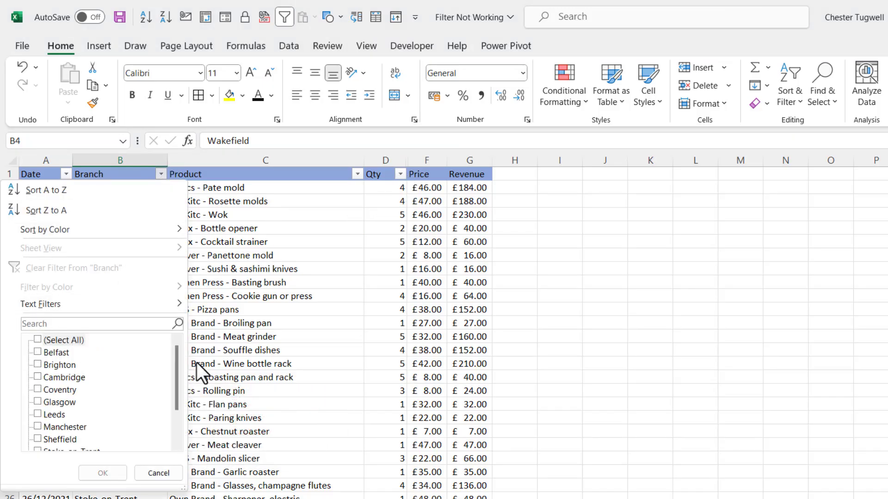
left_click_drag(179, 363, 176, 404)
left_click(37, 439)
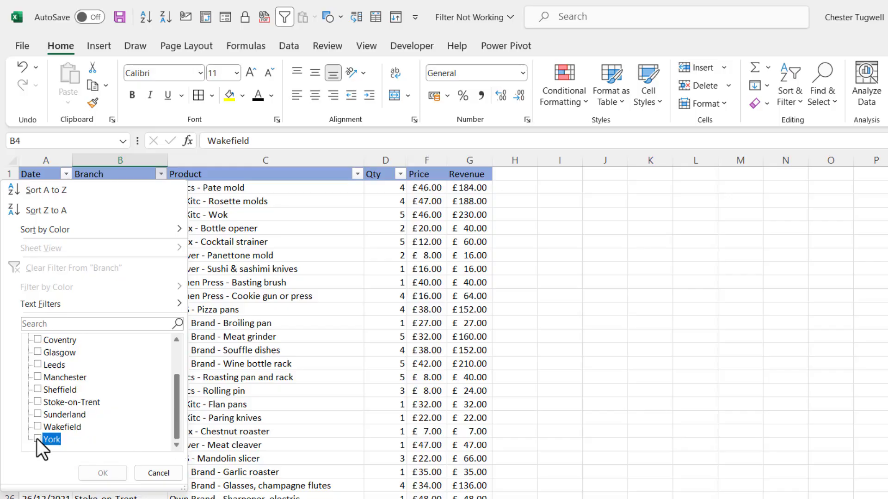
left_click(102, 472)
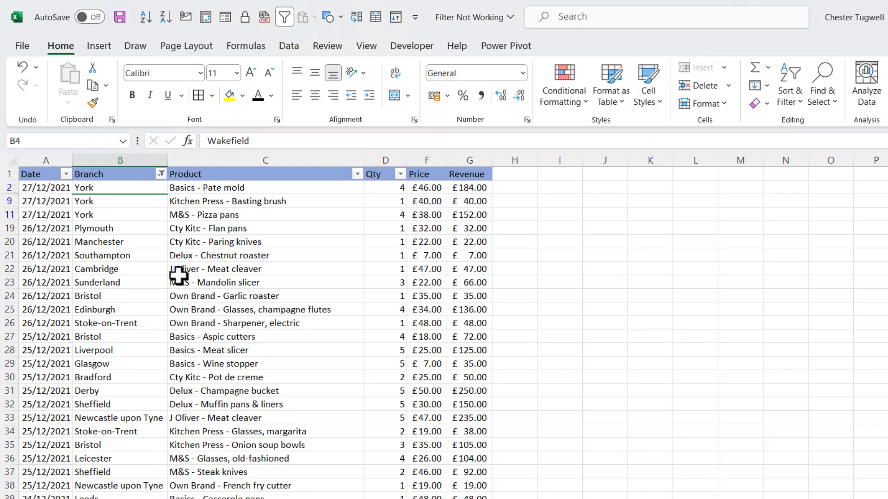
Clear the York filter and check the connected data range with Ctrl+A from B4
left_click(785, 97)
left_click(800, 209)
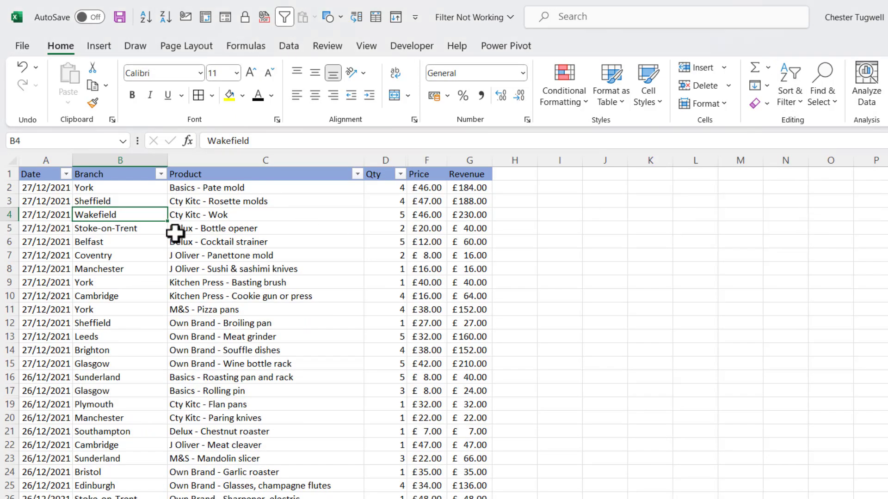
left_click(158, 257)
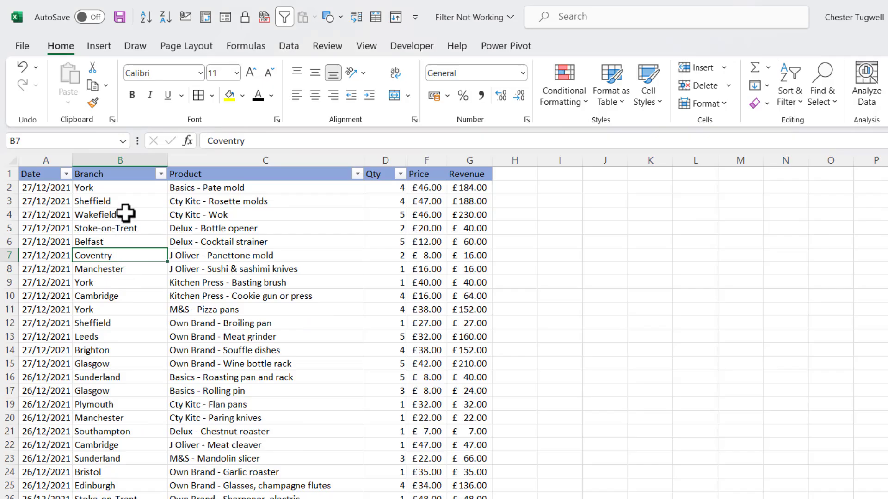
left_click(104, 213)
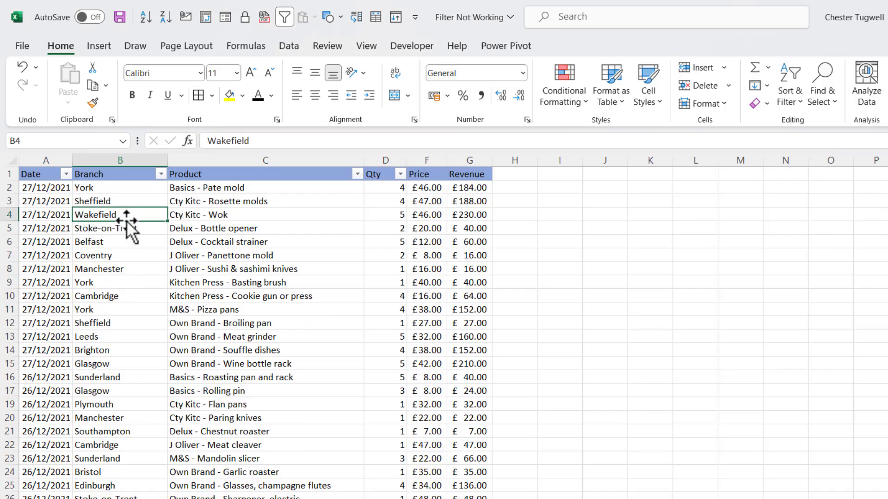
key("ctrl+a")
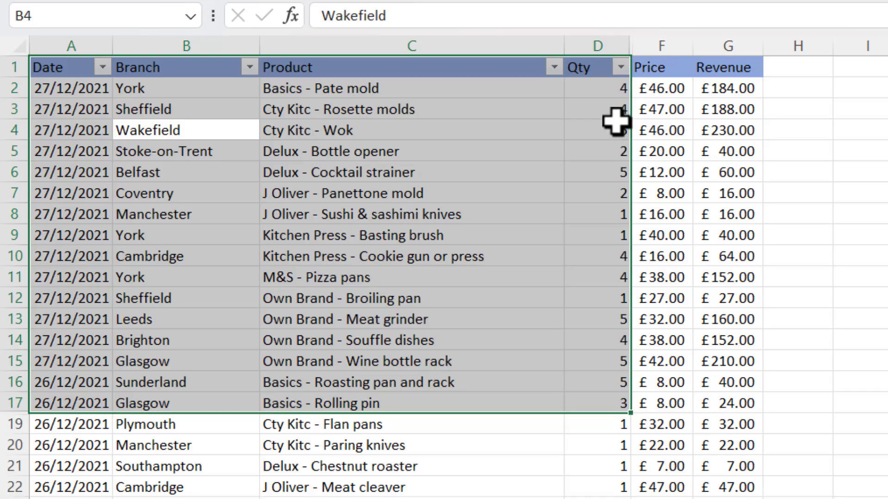
left_click(323, 299)
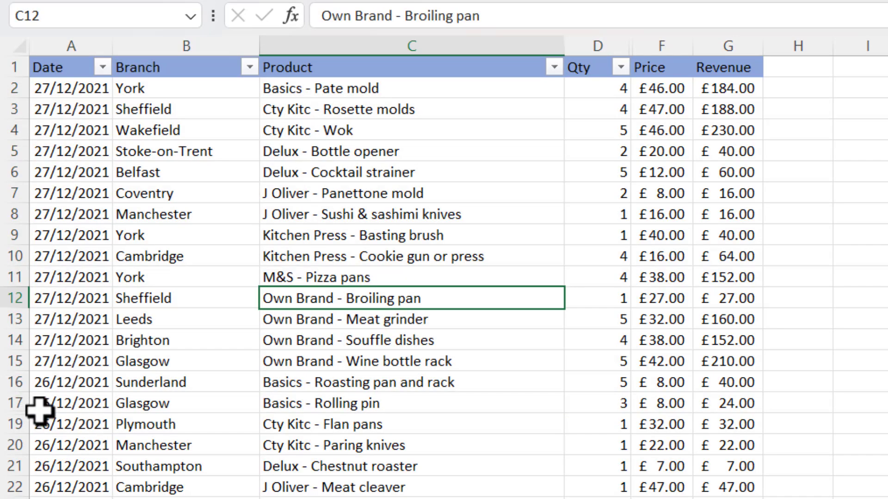
Unhide the hidden row 18 and the hidden column E
left_click_drag(13, 402, 21, 419)
right_click(10, 404)
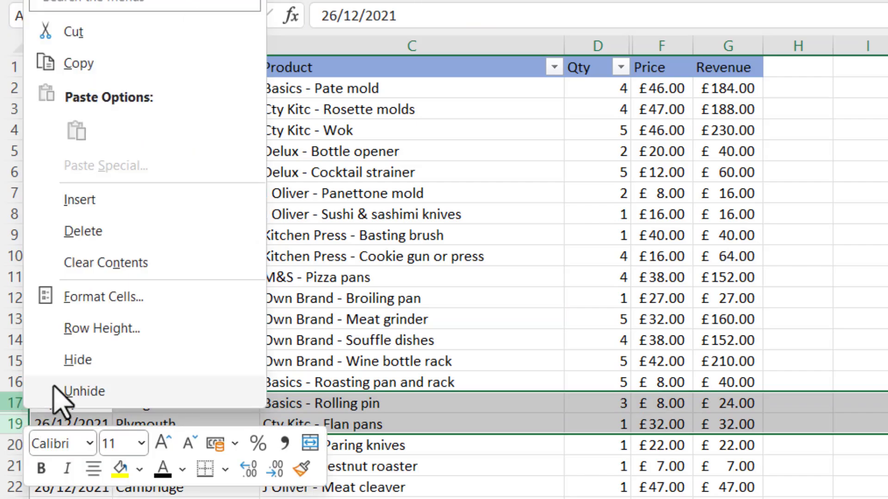
left_click(81, 391)
left_click(589, 168)
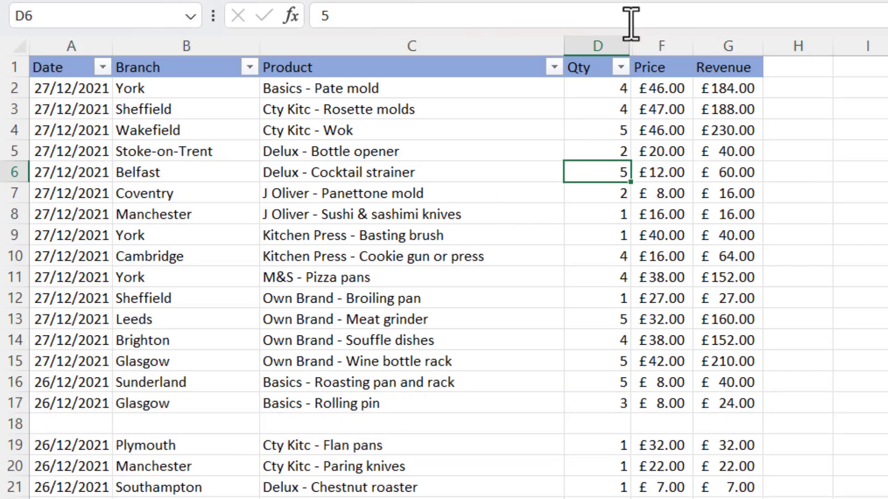
left_click_drag(621, 44, 636, 41)
right_click(637, 42)
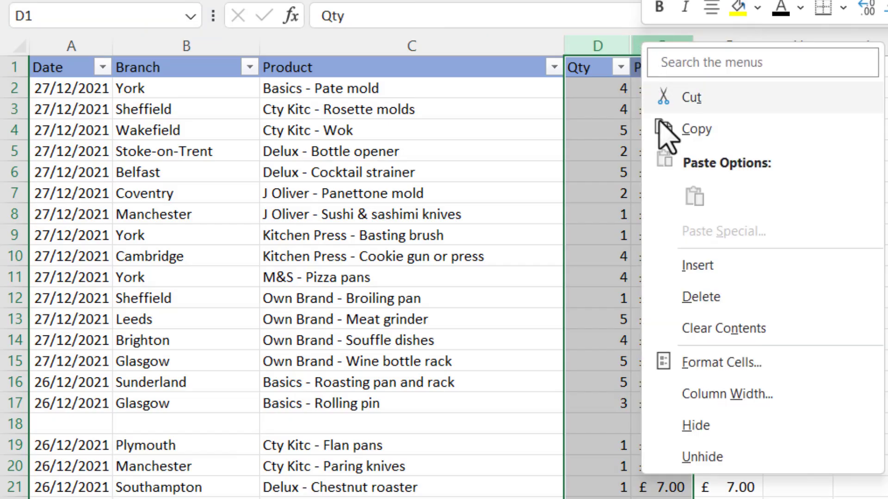
left_click(712, 457)
left_click(675, 236)
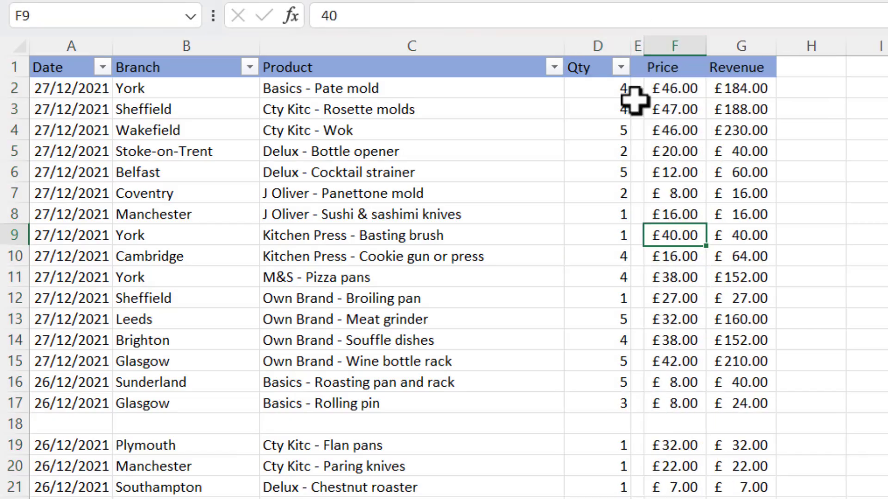
Delete the empty column E and the empty row 18
right_click(637, 41)
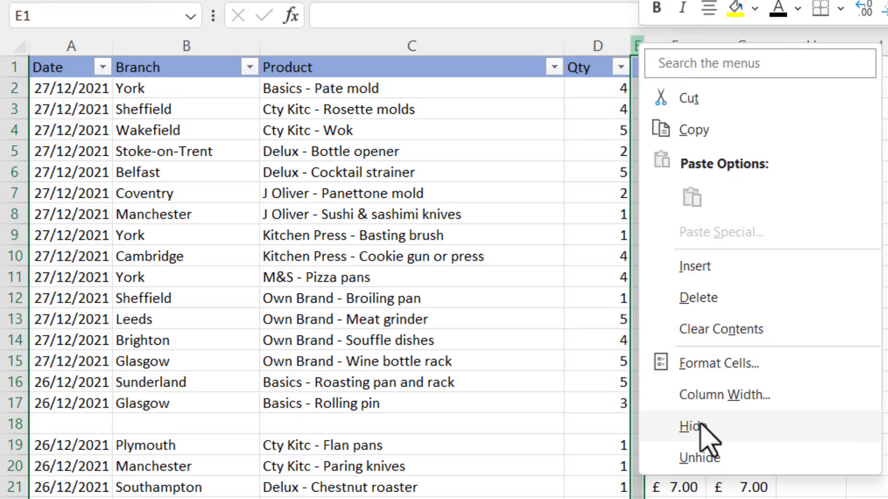
left_click(700, 298)
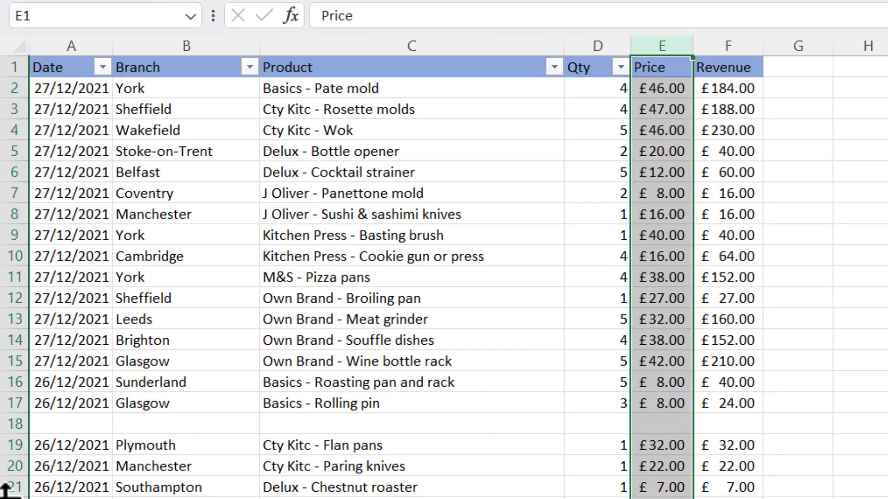
right_click(7, 424)
left_click(113, 250)
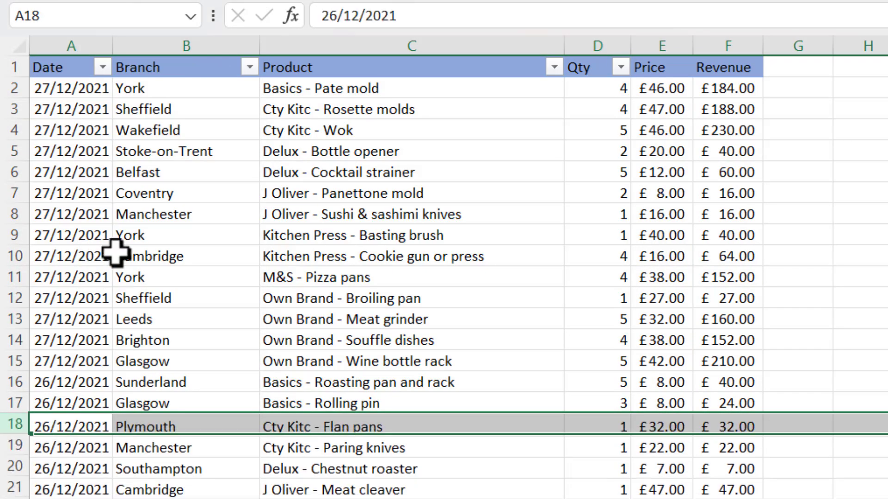
Reset the header filters from B9 and filter Branch to show only York rows
left_click(139, 238)
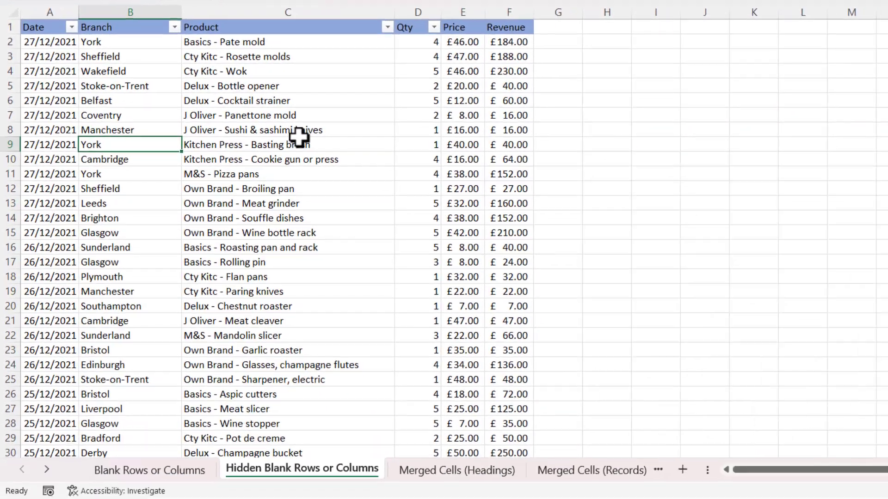
key("ctrl+shift+l")
key("ctrl+shift+l")
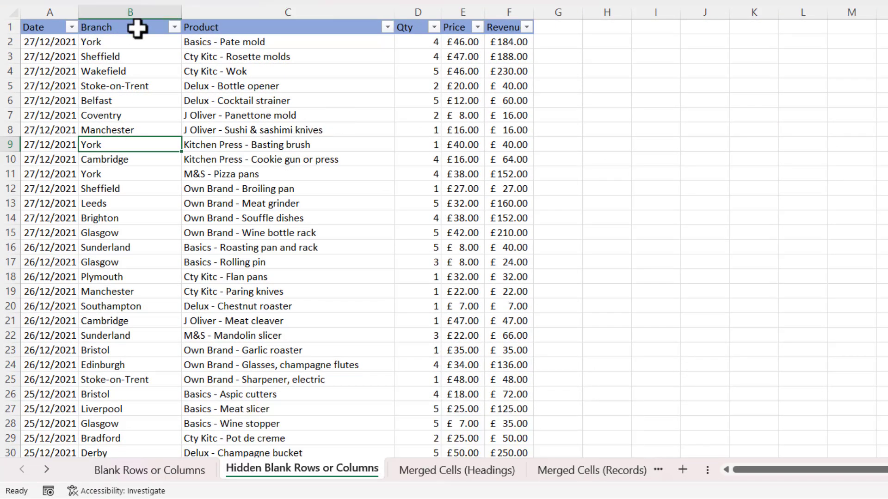
left_click(175, 27)
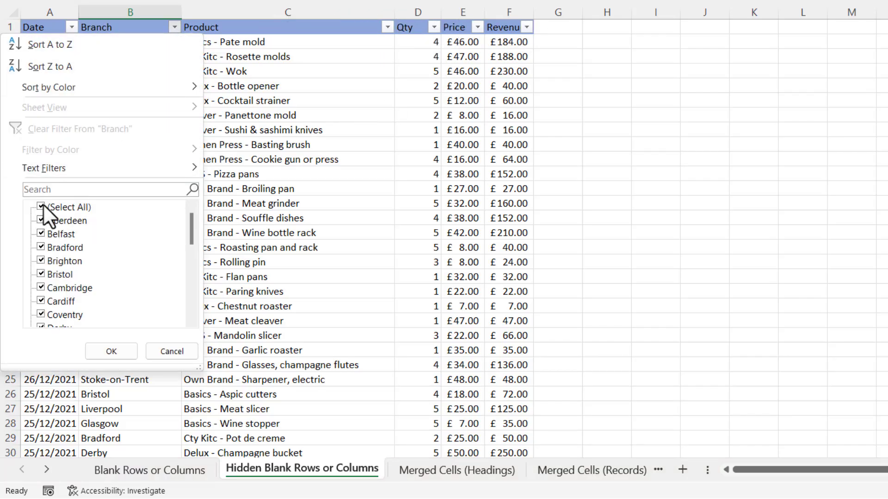
left_click_drag(191, 226, 191, 347)
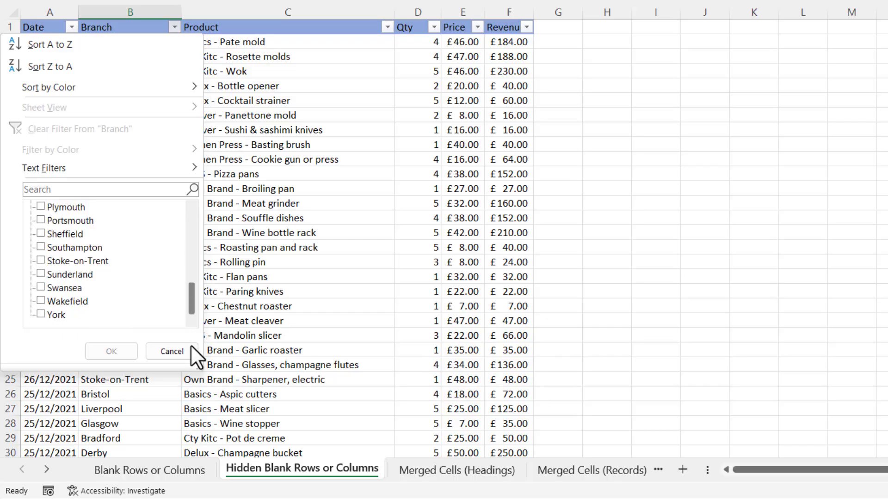
left_click(113, 351)
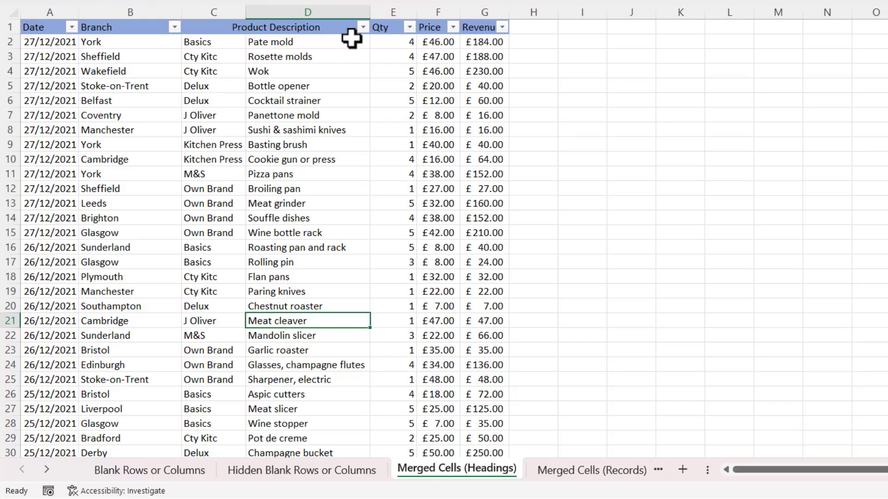
Filter Product Description to show only the Basics brand, then reopen its filter list
left_click(362, 27)
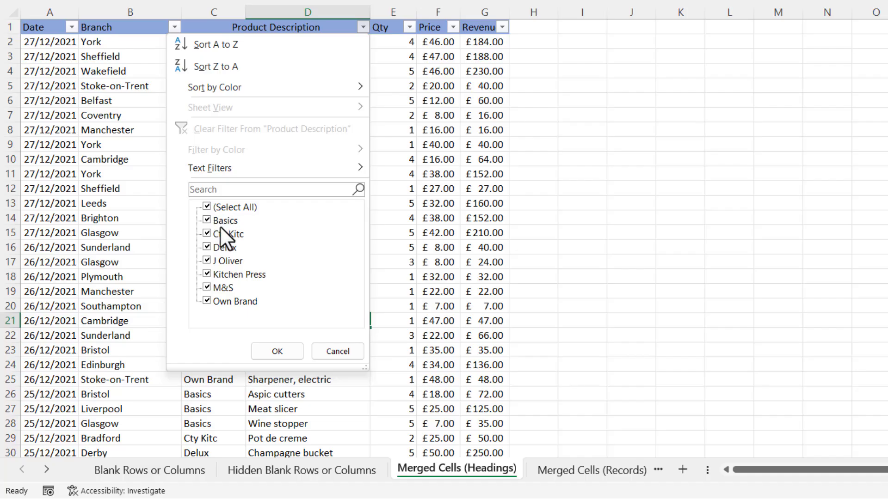
left_click(206, 207)
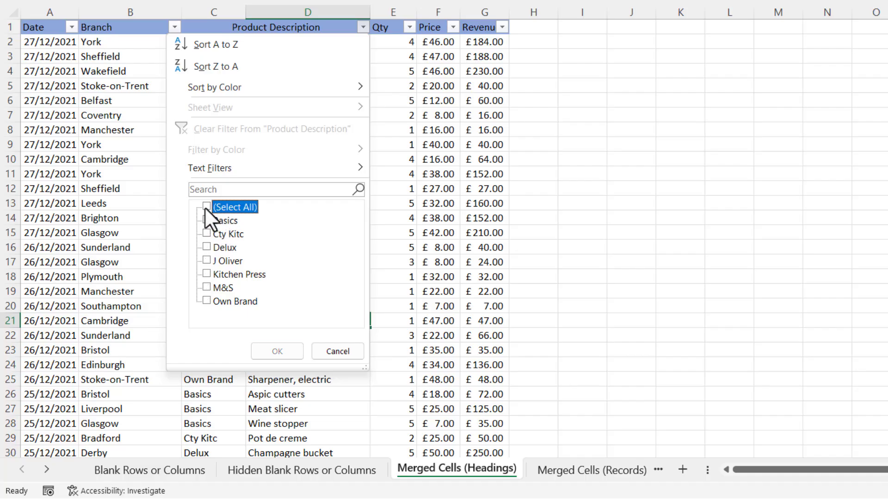
left_click(207, 220)
left_click(274, 351)
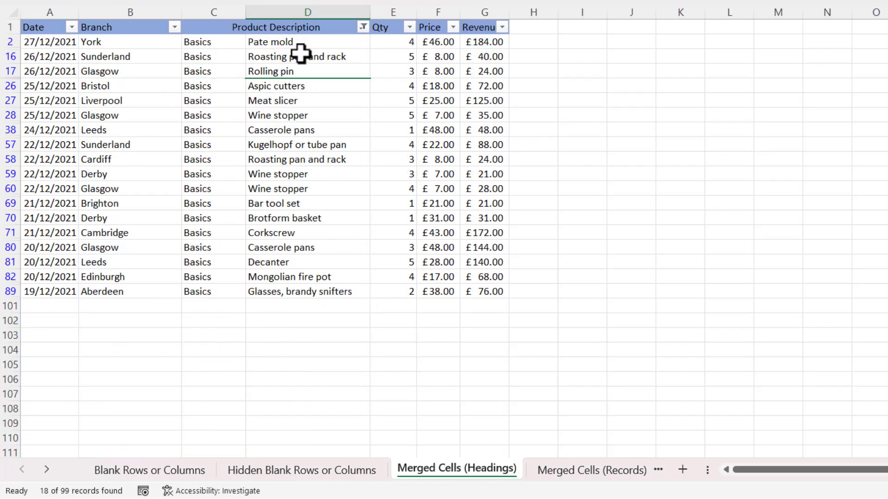
left_click(363, 27)
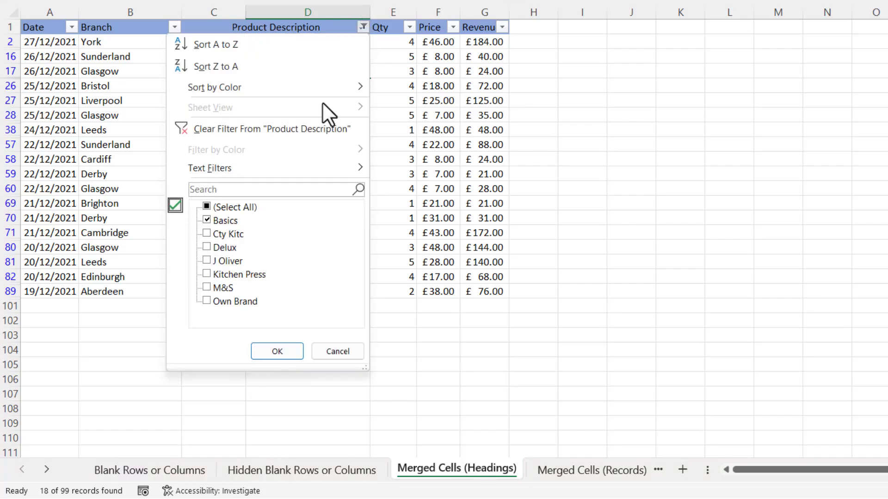
left_click(339, 352)
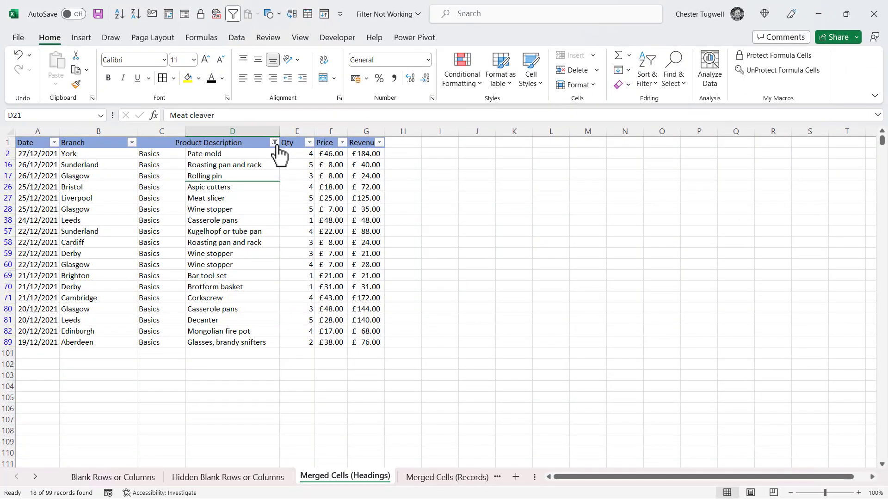
left_click(274, 143)
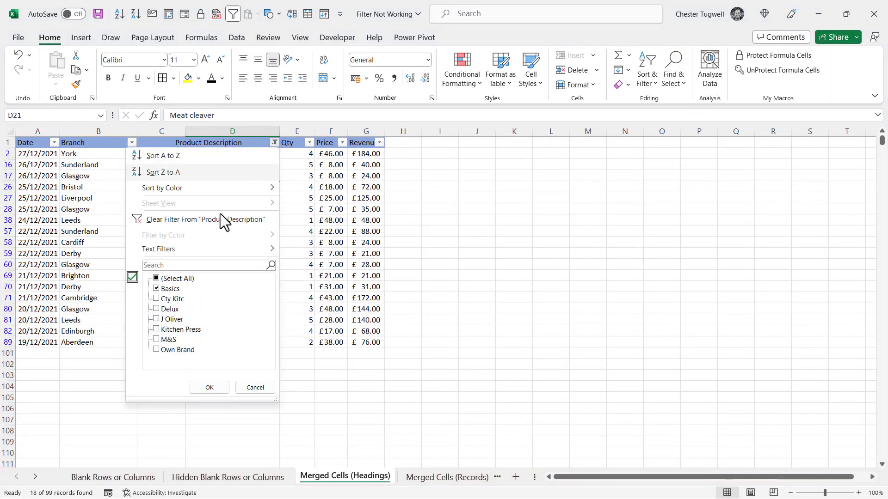
Clear the Product Description filter and unmerge the Product Description header cell
left_click(198, 218)
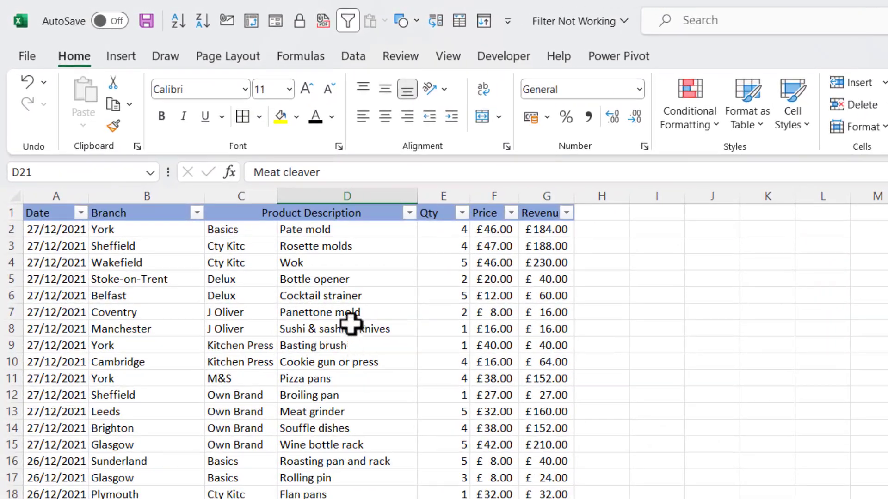
left_click(237, 208)
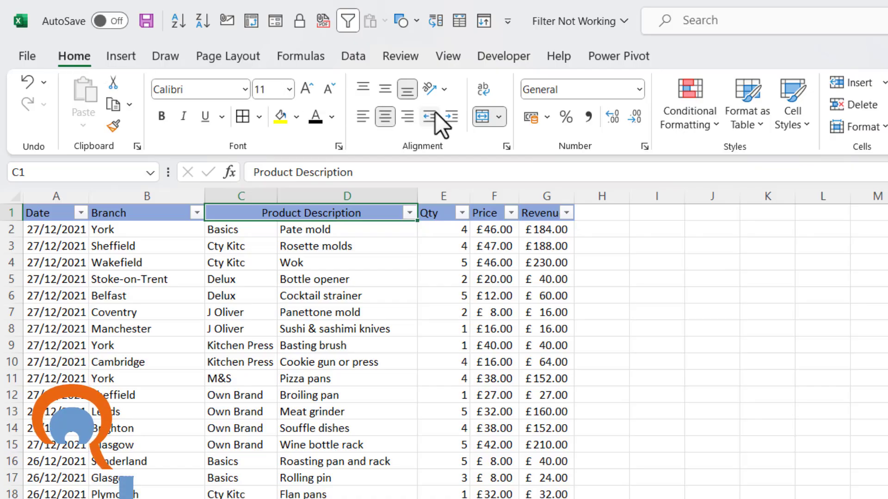
left_click(499, 116)
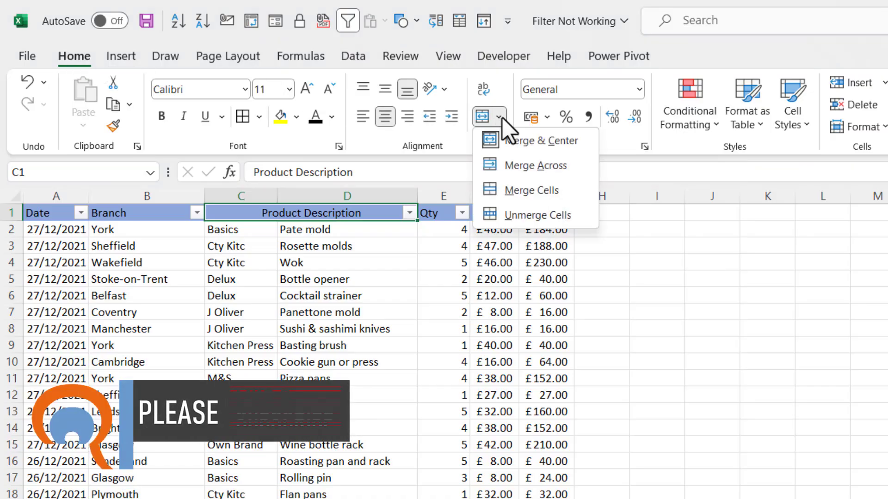
left_click(514, 214)
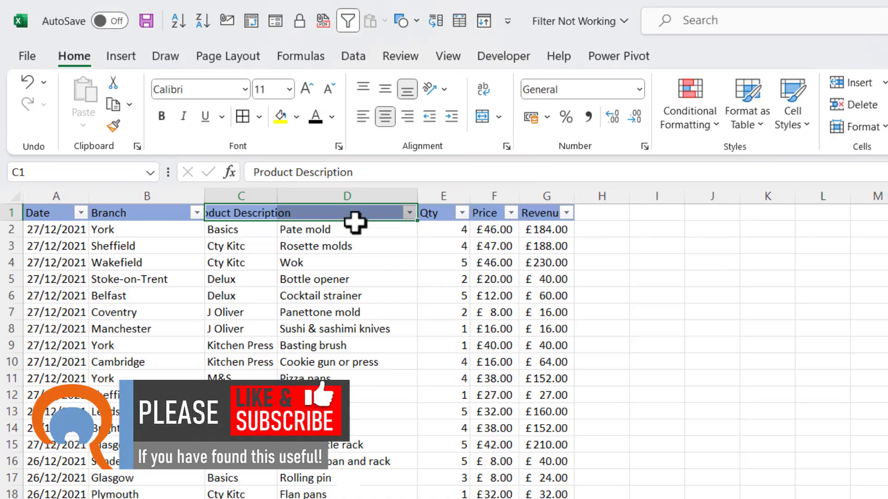
Enter 'Brand' in C1 and 'Description' in D1, then turn the filters off
left_click(242, 211)
type("Brand")
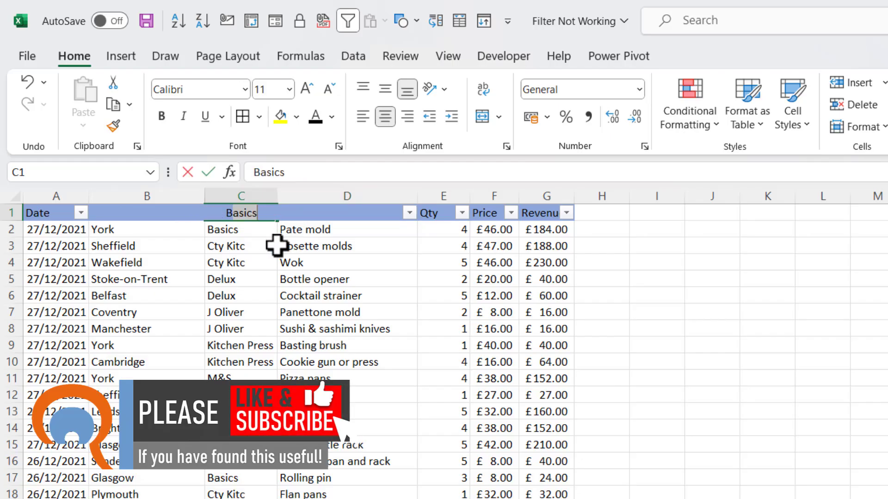
key("Tab")
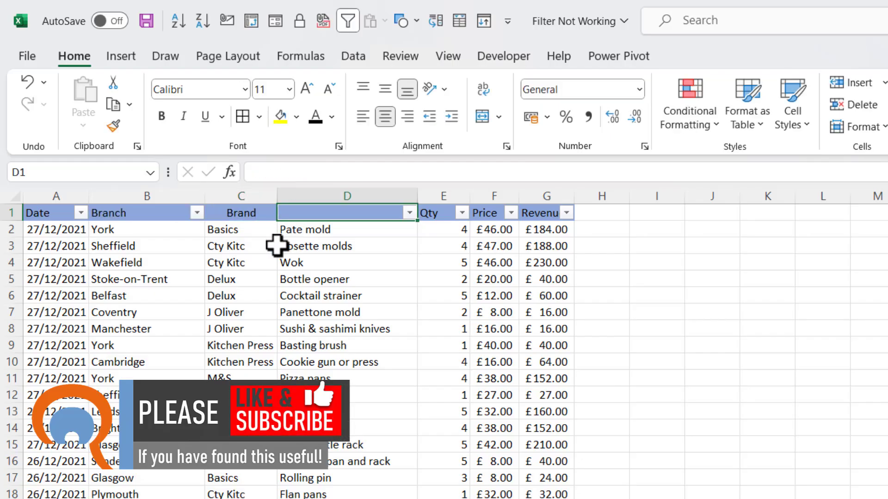
type("Des")
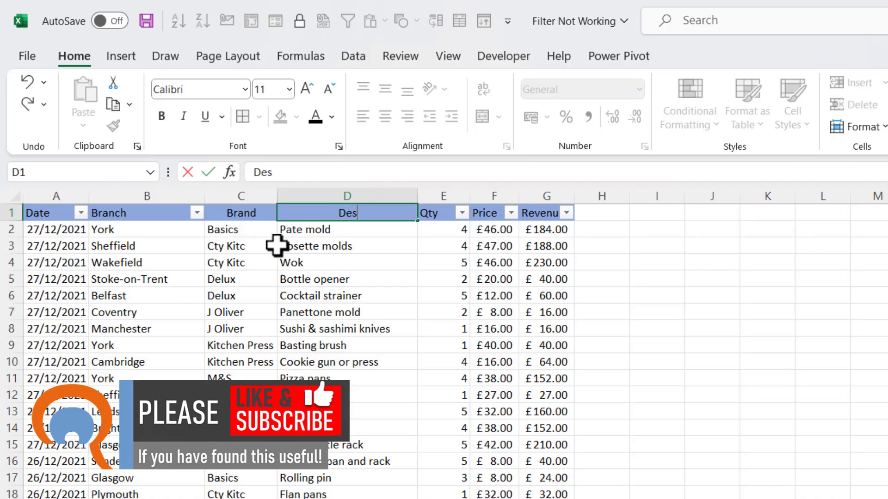
type("cription")
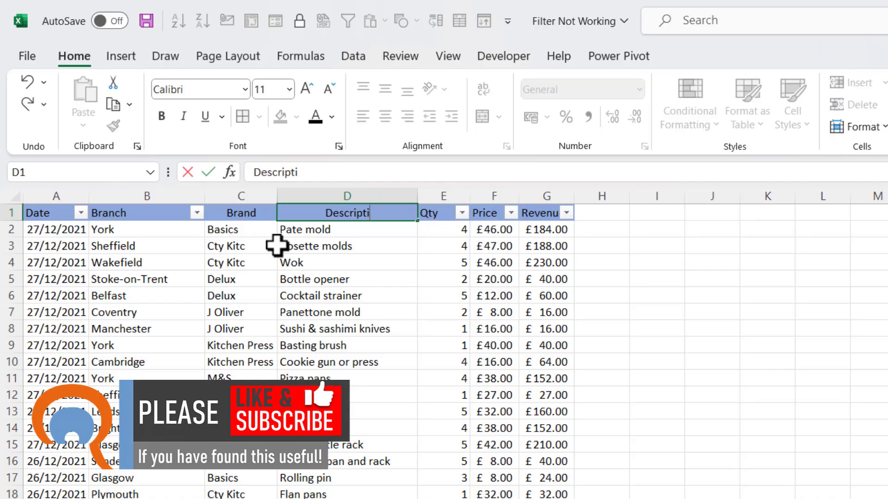
left_click(294, 283)
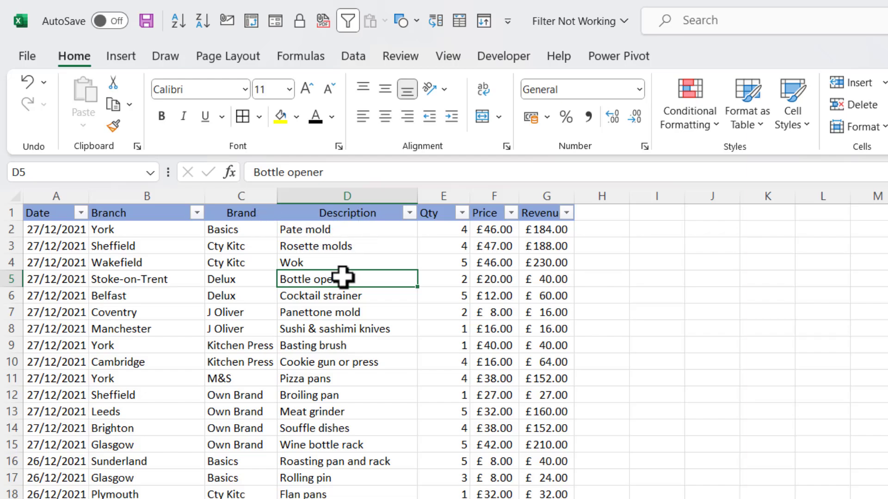
key("ctrl+shift+l")
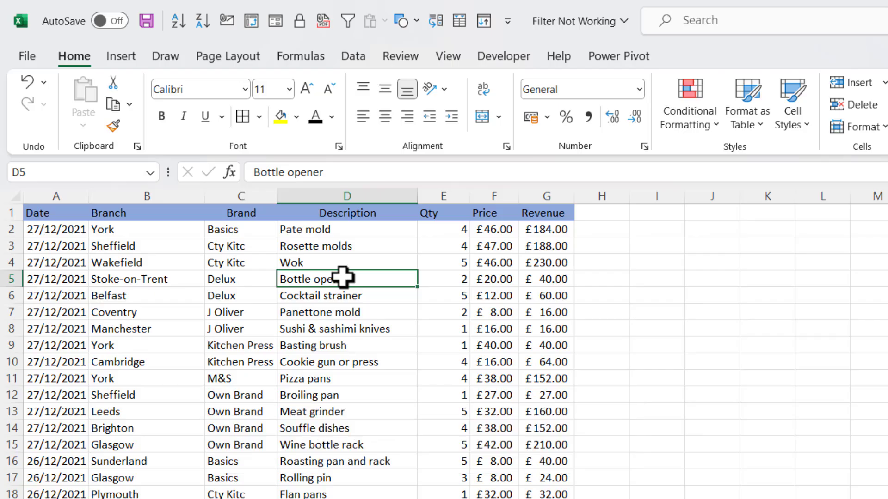
Turn filters back on and filter Description to items containing 'pan'
key("ctrl+shift+l")
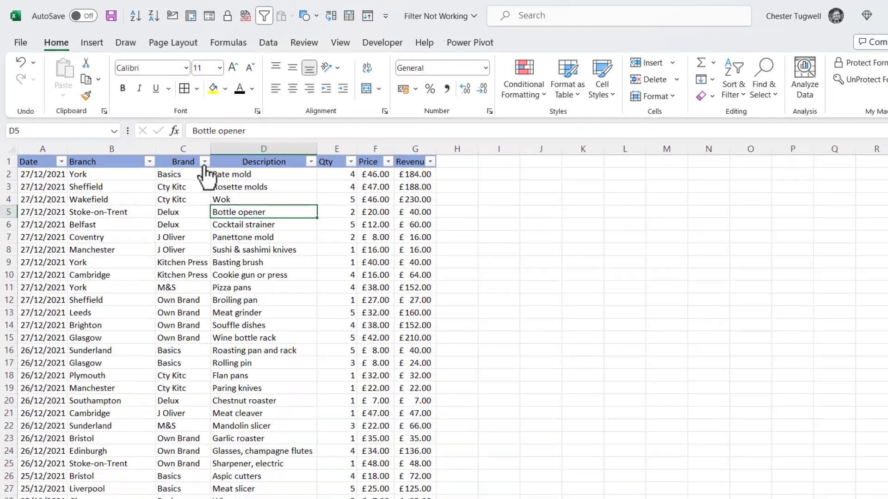
left_click(269, 213)
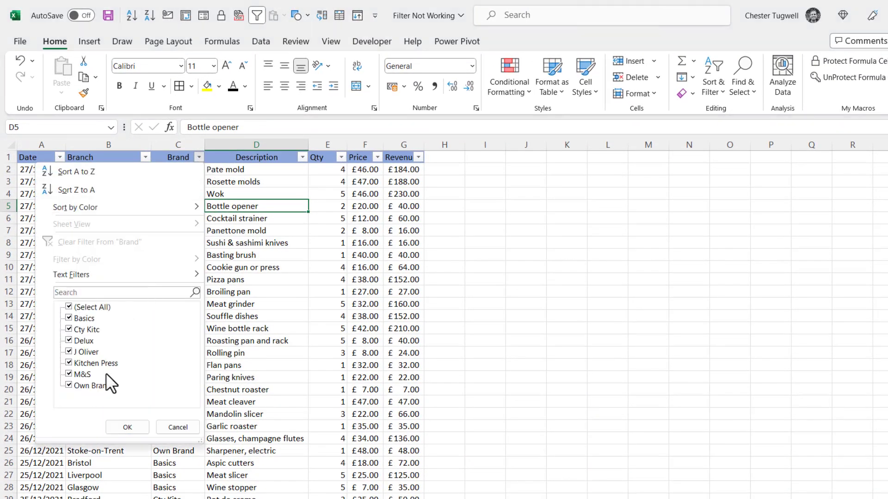
left_click(175, 428)
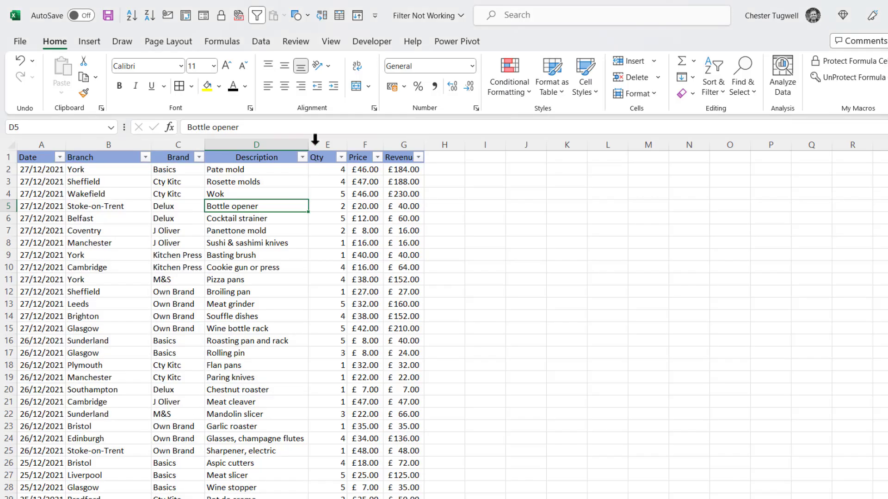
left_click(301, 157)
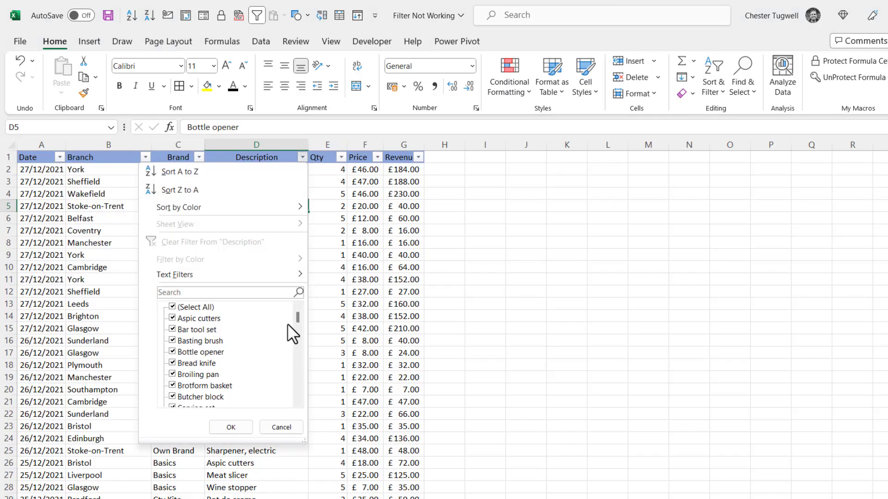
left_click(215, 292)
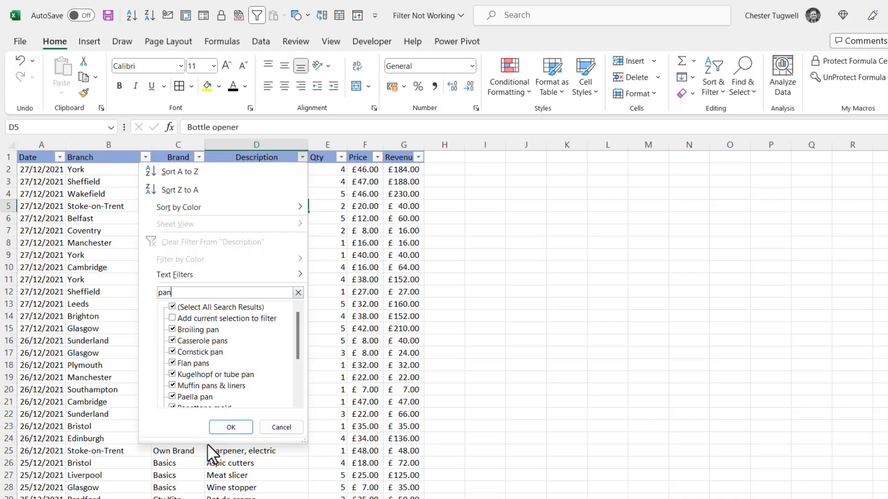
left_click(227, 431)
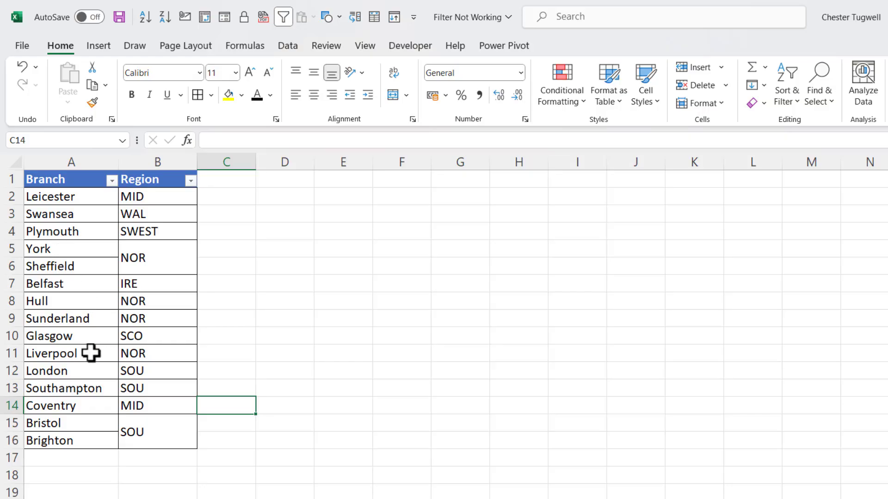
Filter Region to NOR only, showing four branches, then clear the Region filter
left_click(191, 182)
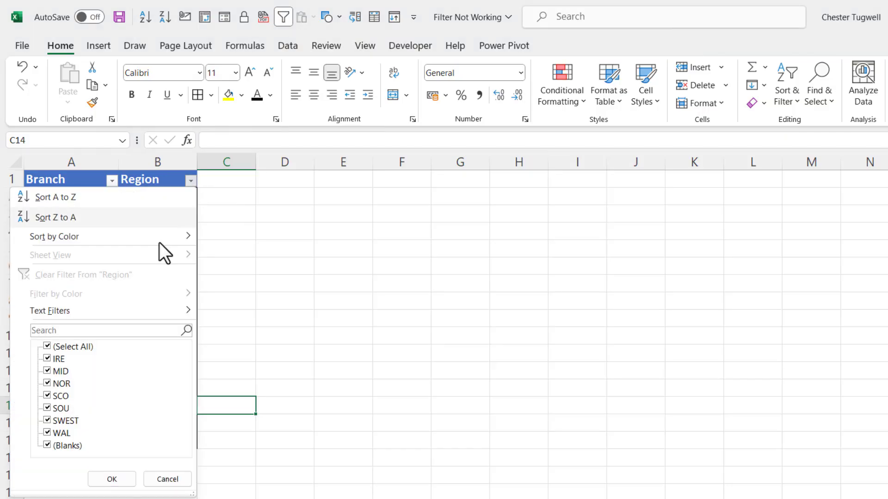
left_click(47, 346)
left_click(48, 382)
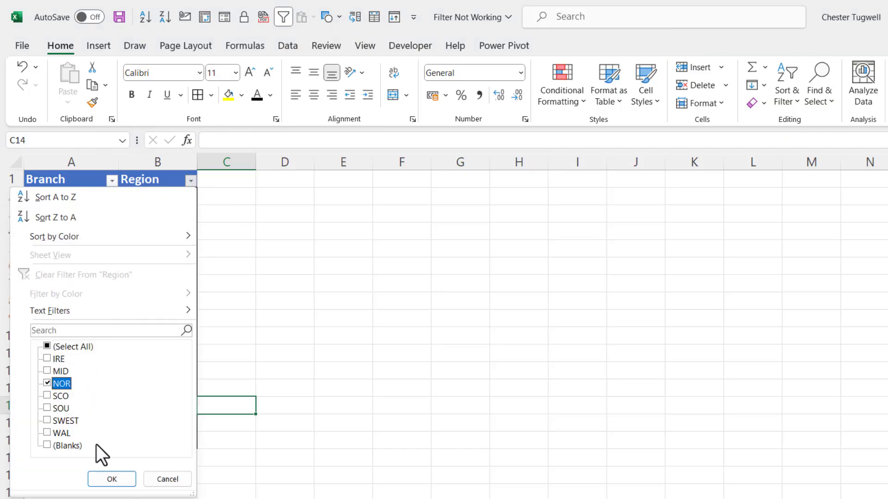
left_click(112, 480)
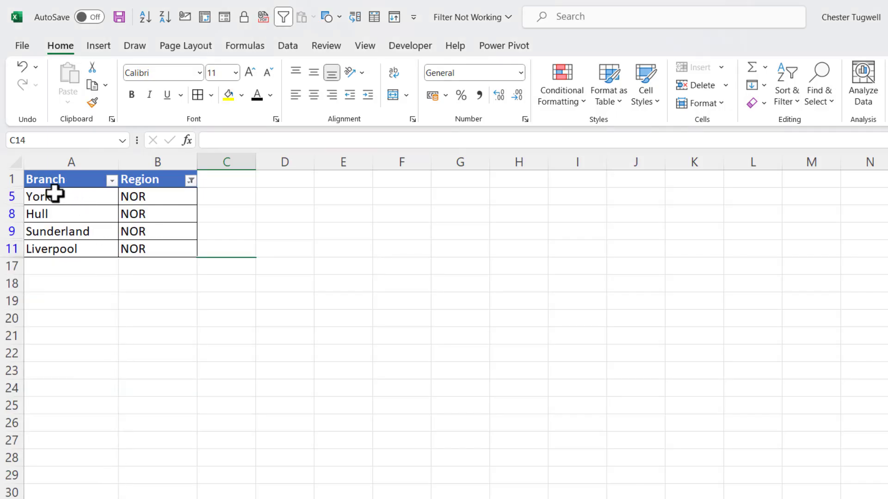
left_click(191, 181)
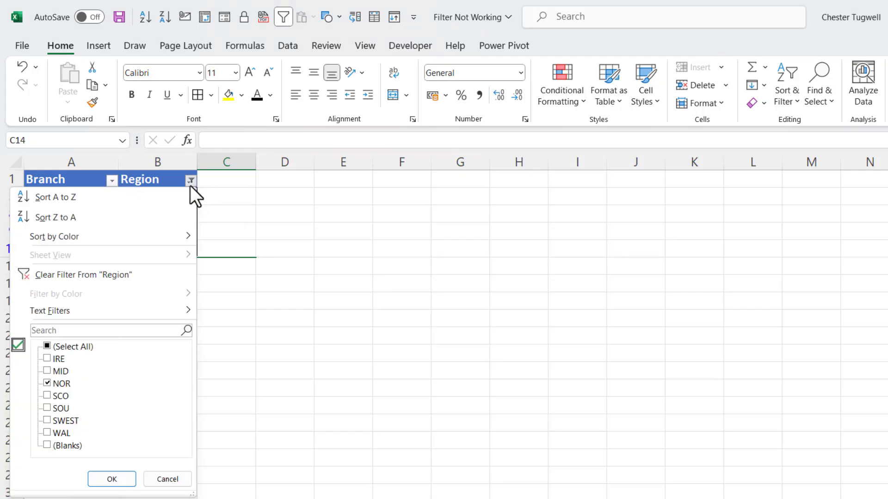
left_click(85, 275)
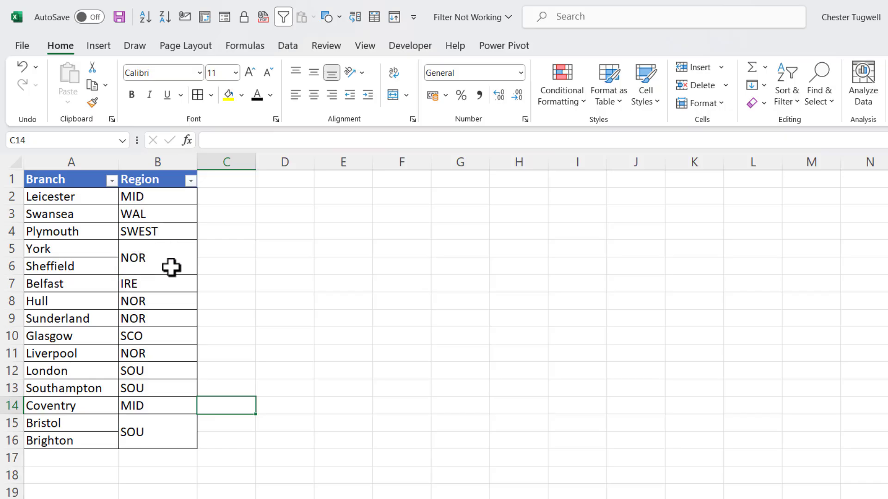
Unmerge York and Sheffield's region cell, enter NOR in B6, and filter Region to NOR
left_click(152, 250)
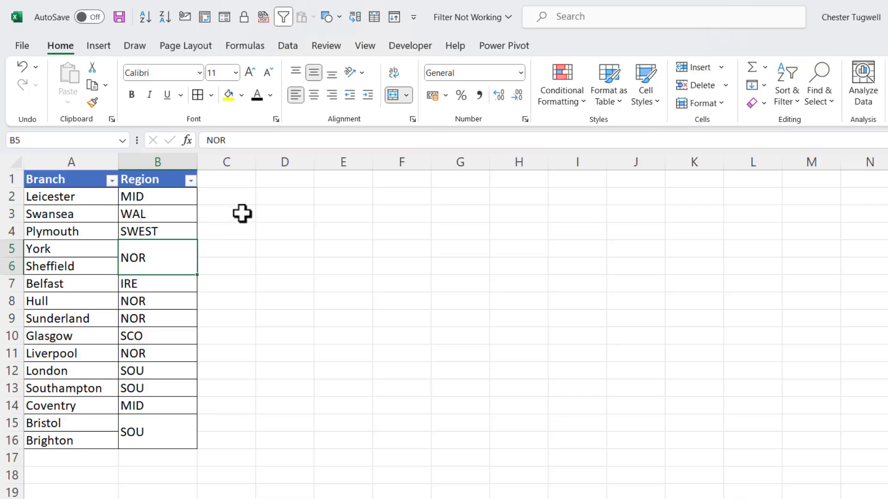
left_click(406, 94)
left_click(422, 176)
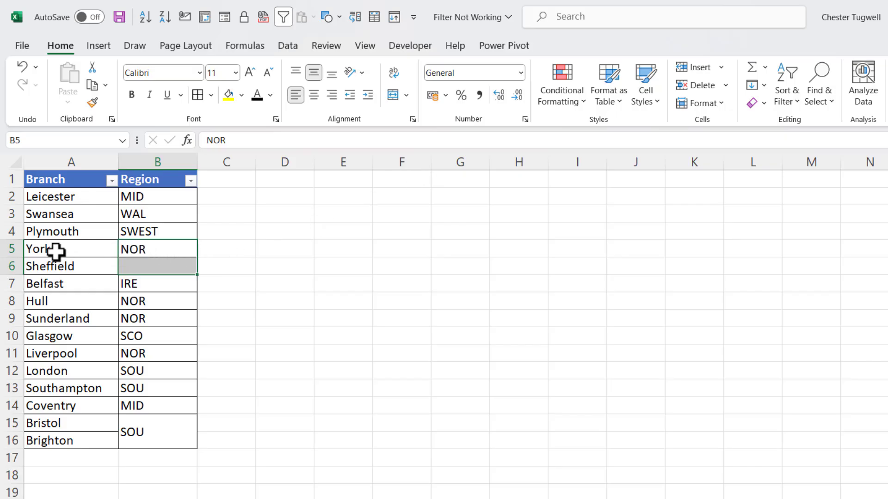
left_click(134, 268)
type("NOR")
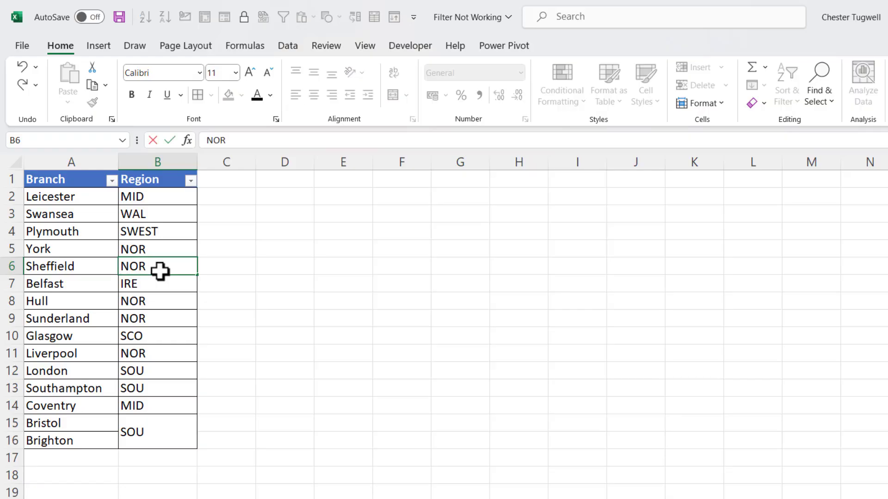
left_click(113, 294)
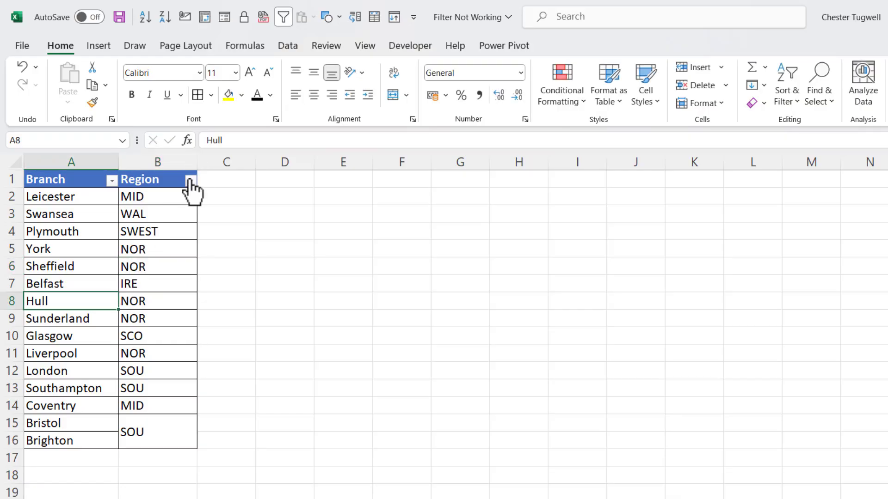
left_click(190, 181)
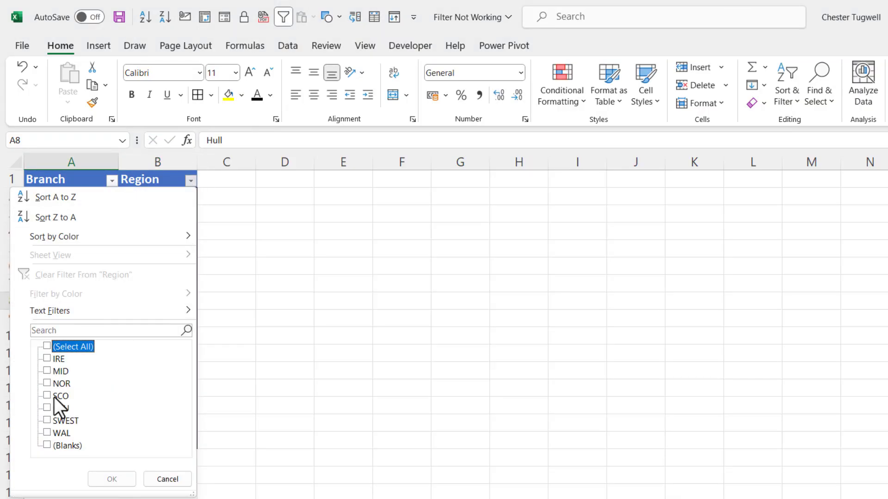
left_click(47, 384)
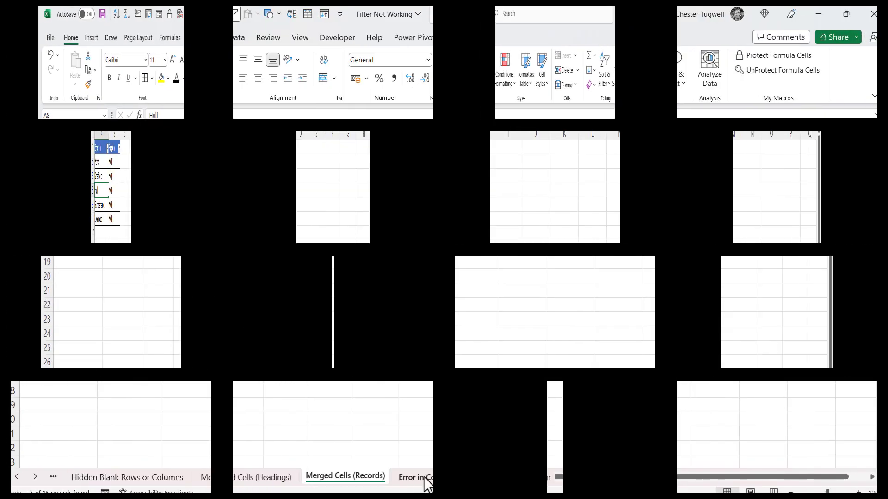
On the Error in Column sheet, try a Top 10 and then an Above Average Revenue filter
left_click(432, 477)
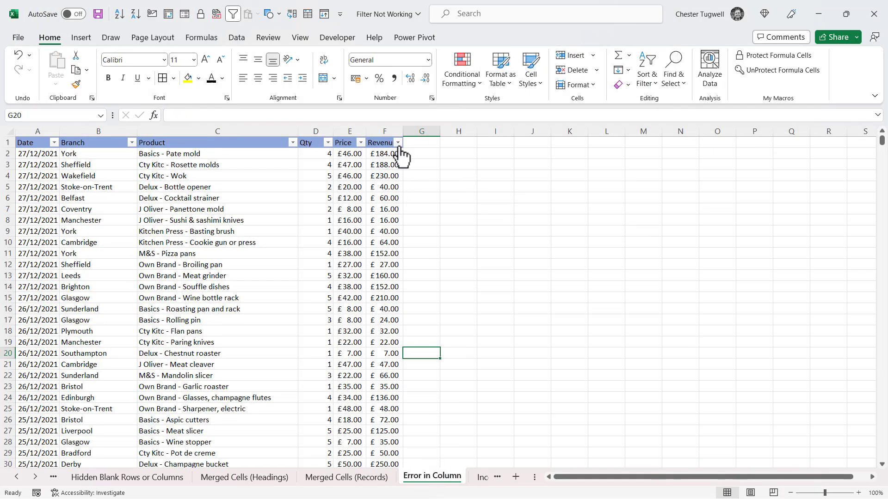
left_click(398, 143)
mouse_move(349, 250)
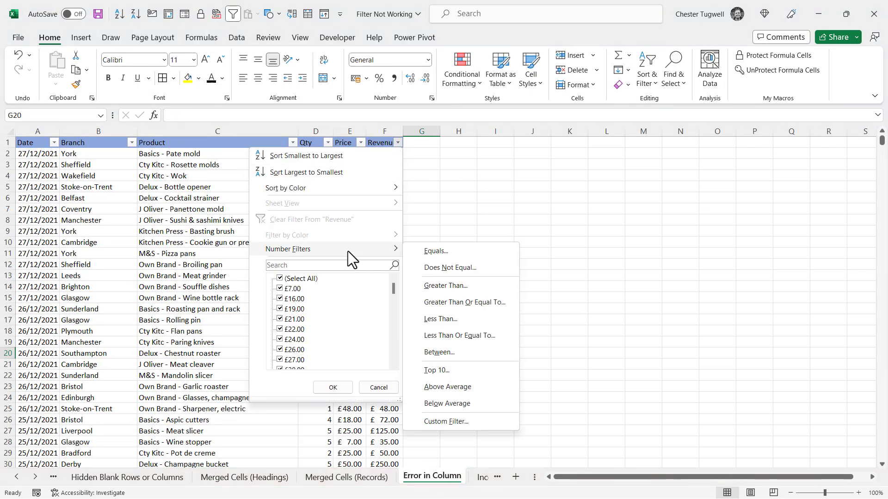
left_click(435, 370)
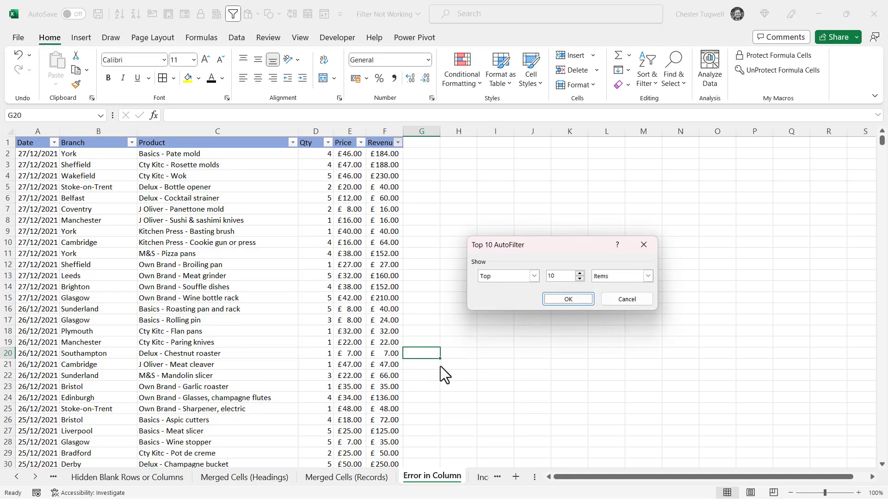
left_click(586, 300)
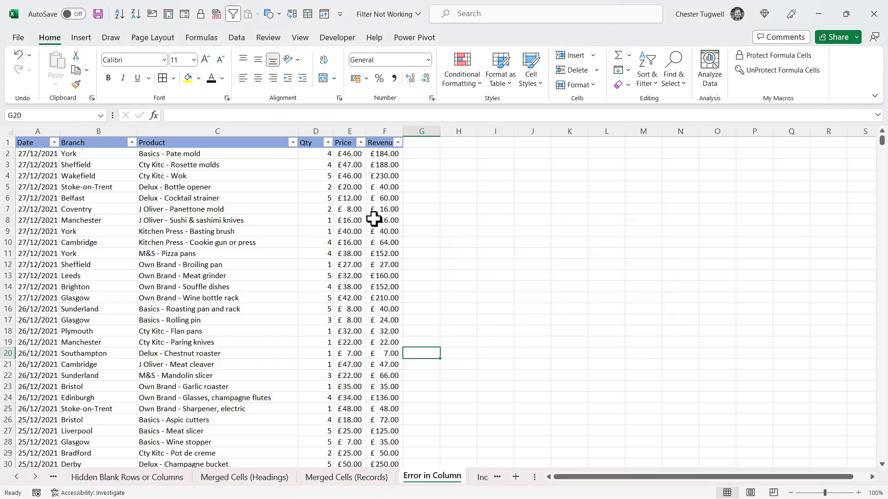
left_click(398, 143)
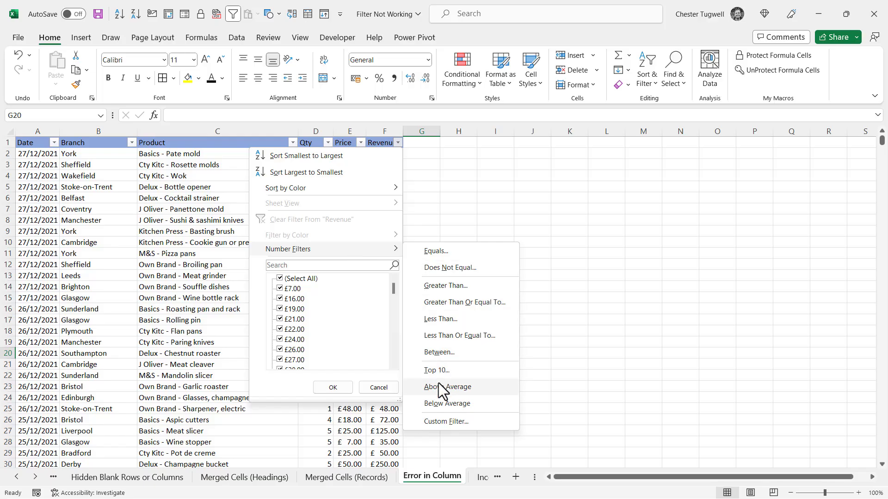
left_click(438, 383)
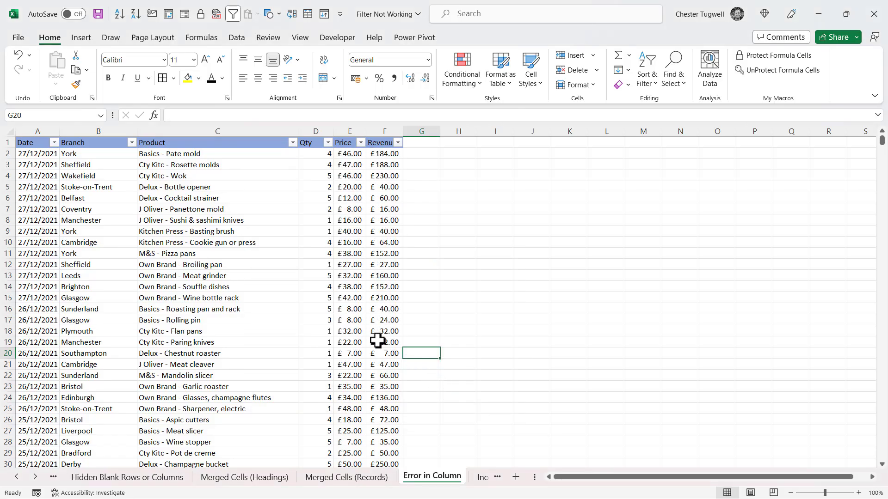
Correct F35's #VALUE! formula to =D35*E35, giving £104.00
scroll(378, 342, "down", 5)
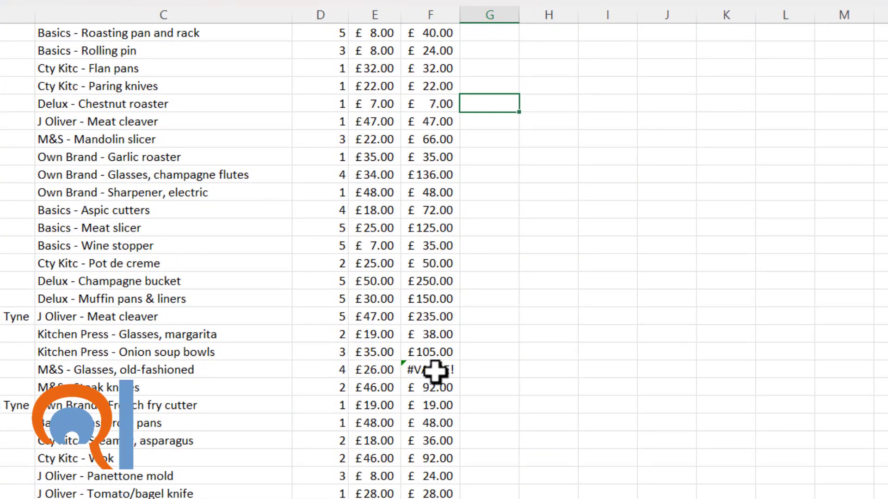
left_click(428, 371)
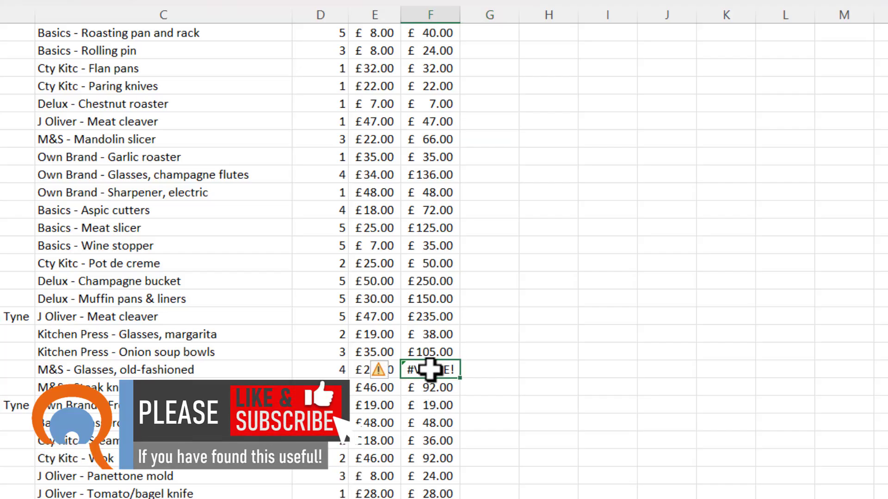
double_click(430, 369)
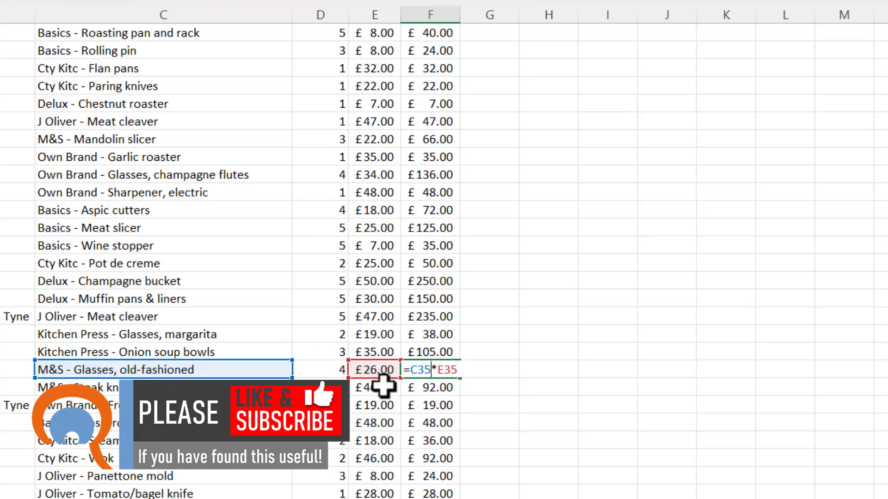
double_click(412, 370)
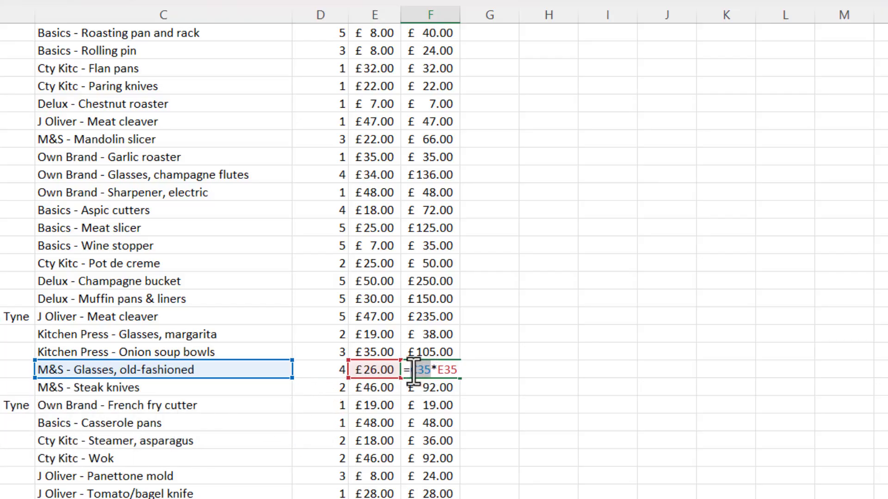
left_click(323, 373)
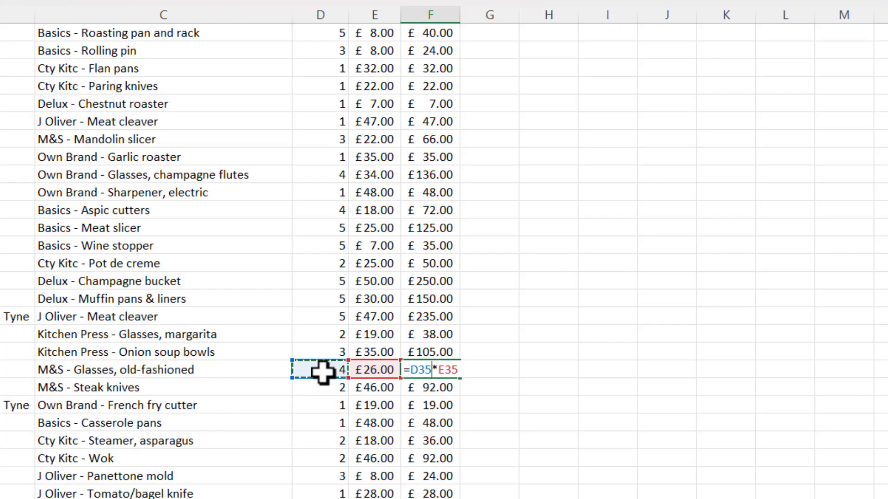
key("Return")
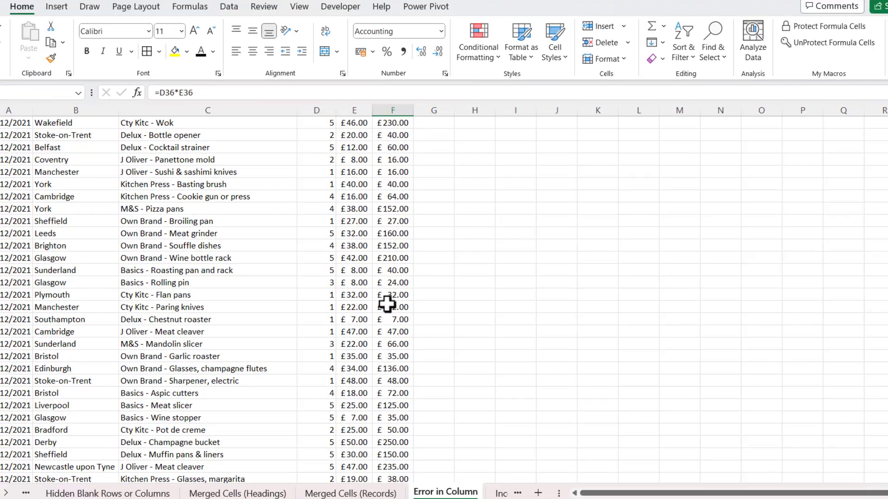
Filter Revenue to the top 10, showing 11 of 99 records
scroll(387, 304, "up", 1)
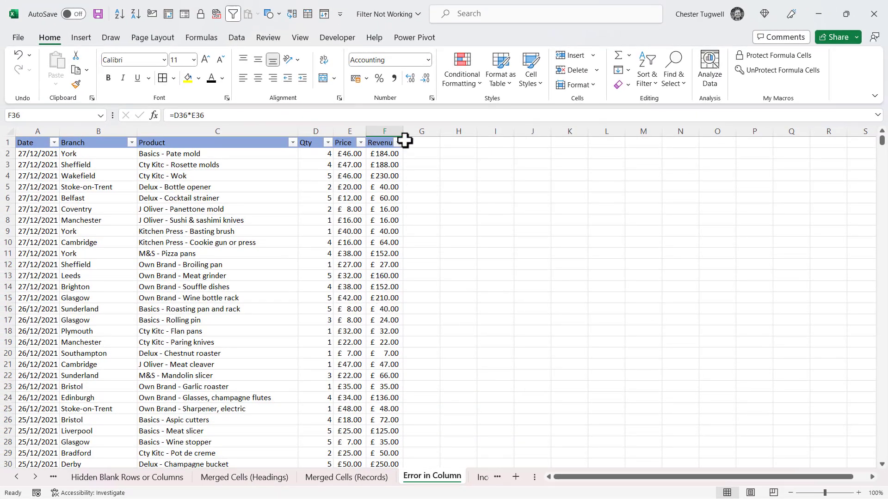
left_click(407, 123)
mouse_move(345, 251)
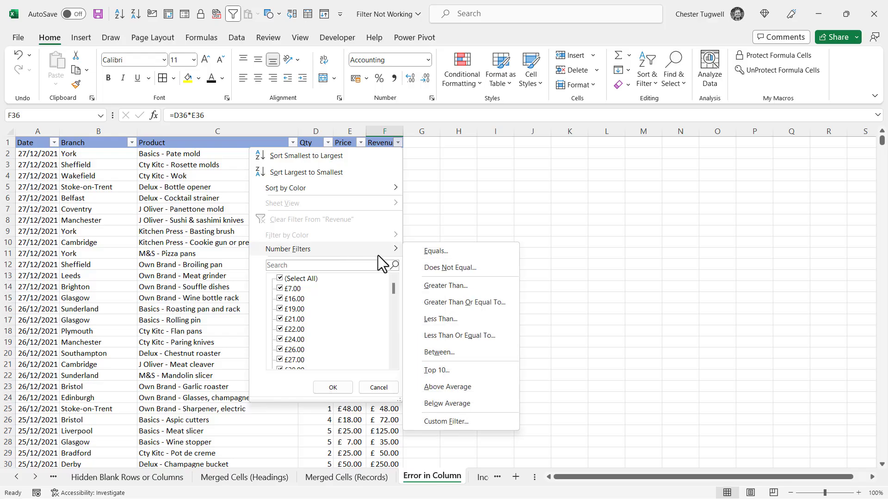
left_click(445, 370)
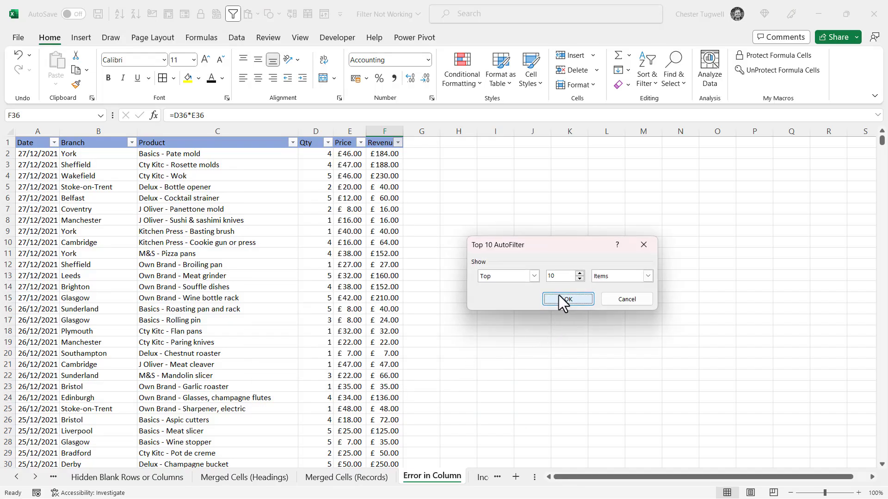
left_click(559, 295)
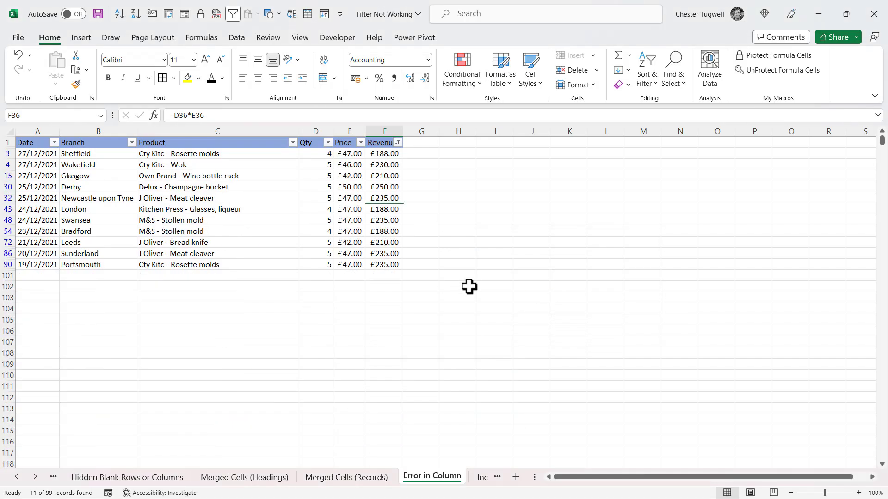
left_click(36, 477)
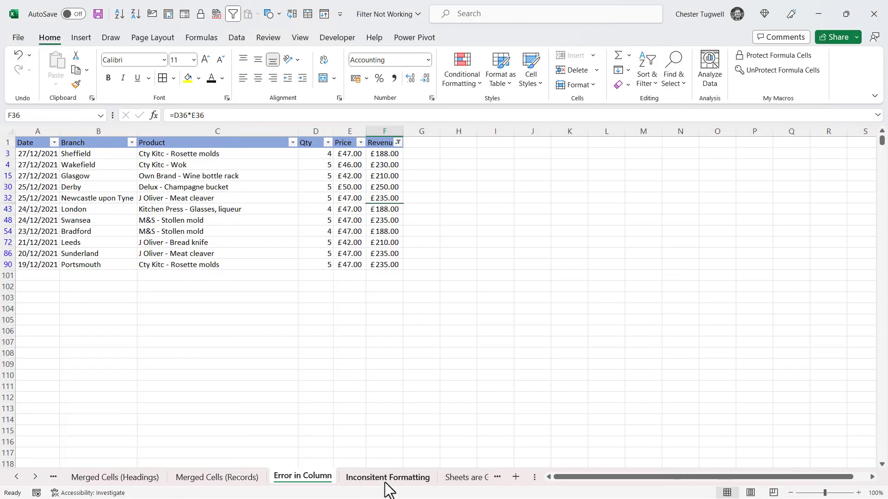
On the Inconsitent Formatting sheet, apply a Price equals 46 filter, which finds 0 of 99 records
left_click(387, 480)
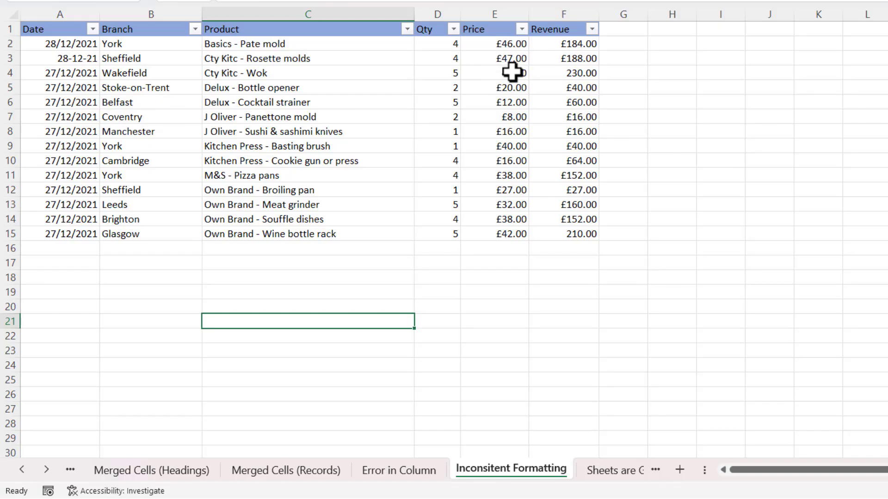
left_click(522, 29)
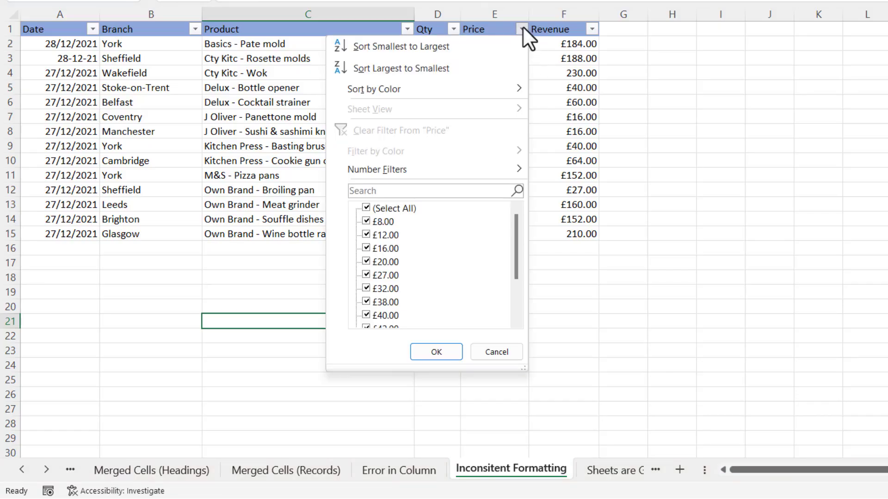
mouse_move(475, 176)
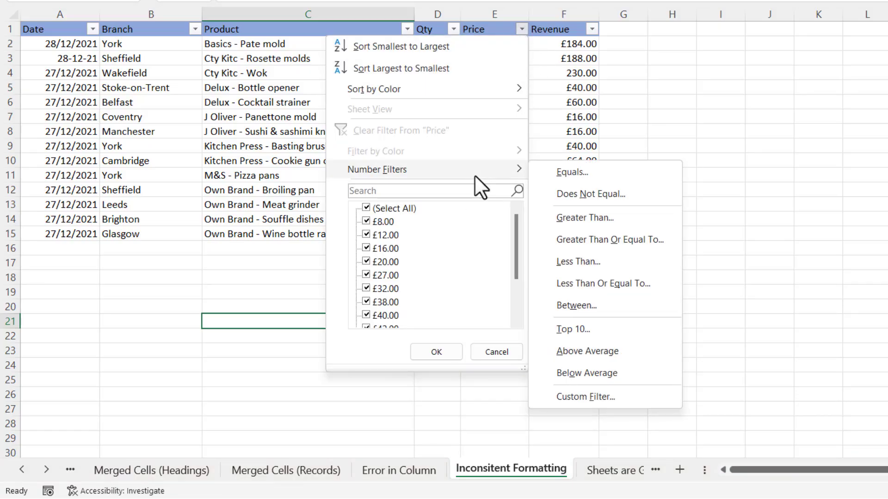
left_click(572, 173)
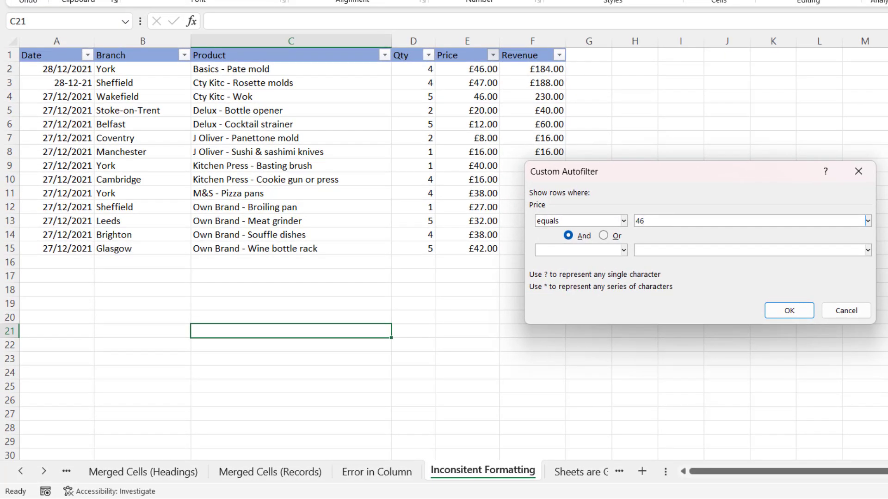
left_click(789, 311)
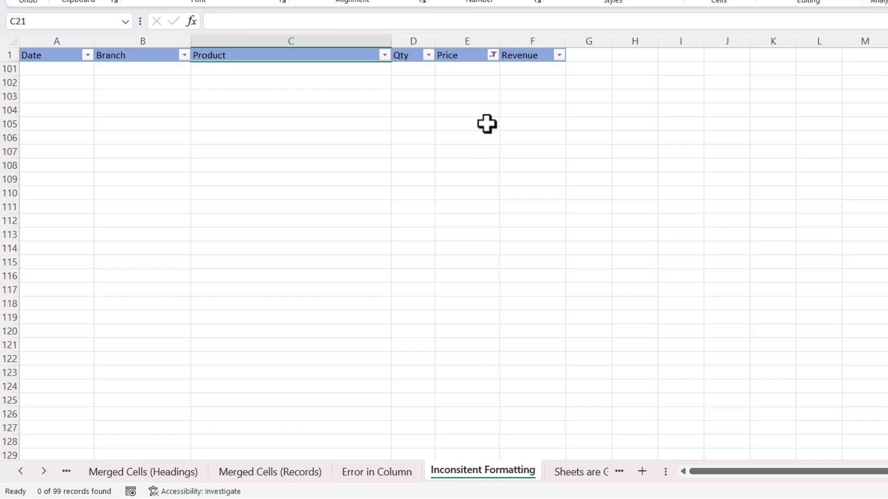
Retry the Price equals filter with the value 46.00
left_click(493, 55)
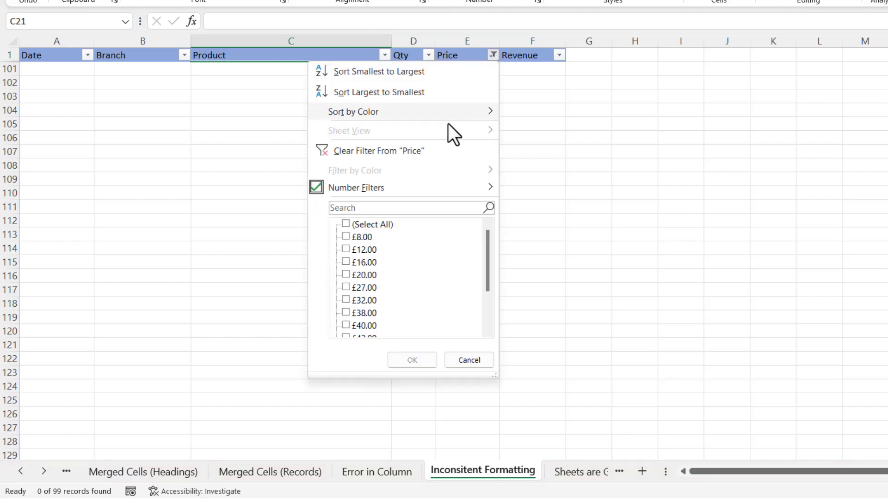
mouse_move(451, 186)
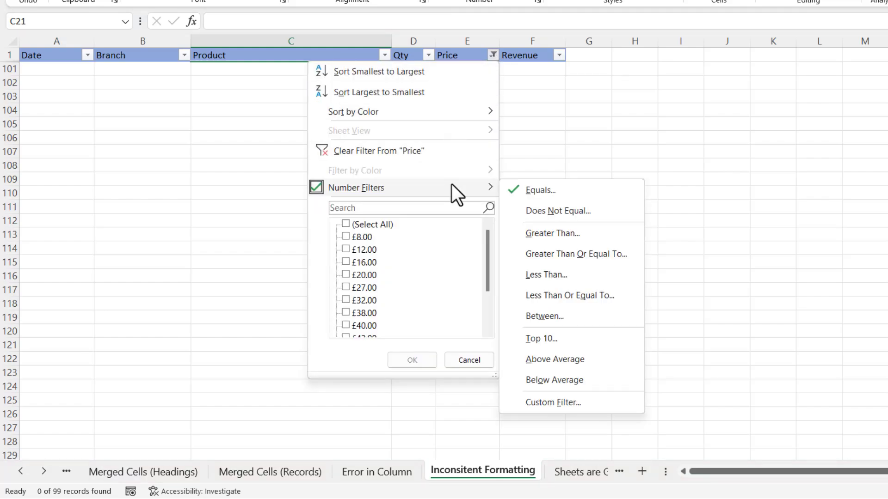
left_click(536, 190)
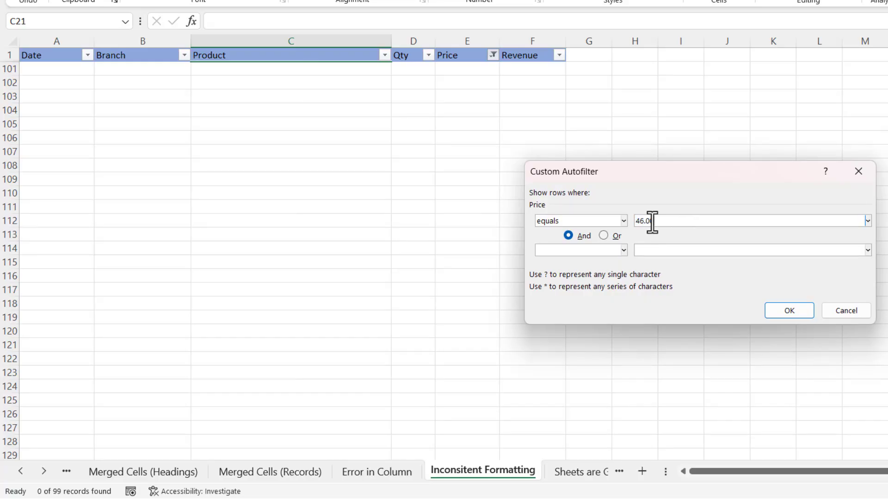
left_click(789, 309)
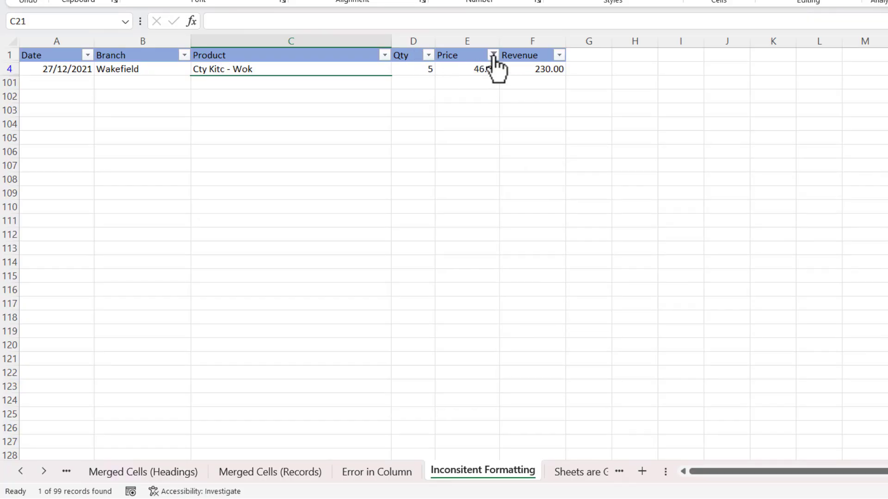
Set the Price equals filter to £46.00, showing only the York row
left_click(493, 55)
mouse_move(437, 184)
left_click(533, 190)
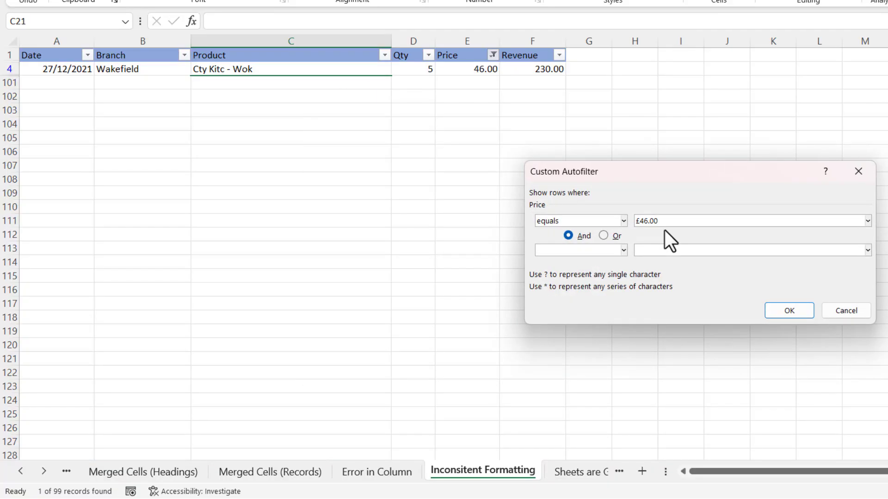
left_click(786, 311)
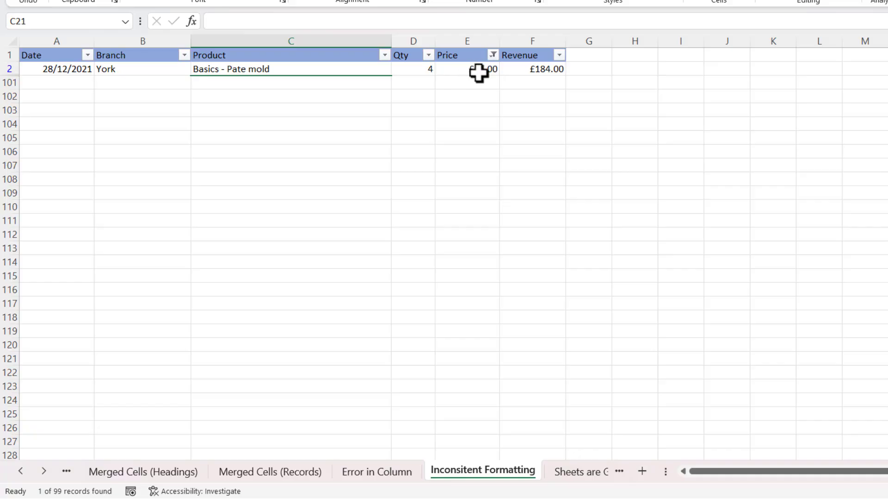
Filter Price by searching 46, matching both the York and Wakefield rows
left_click(493, 55)
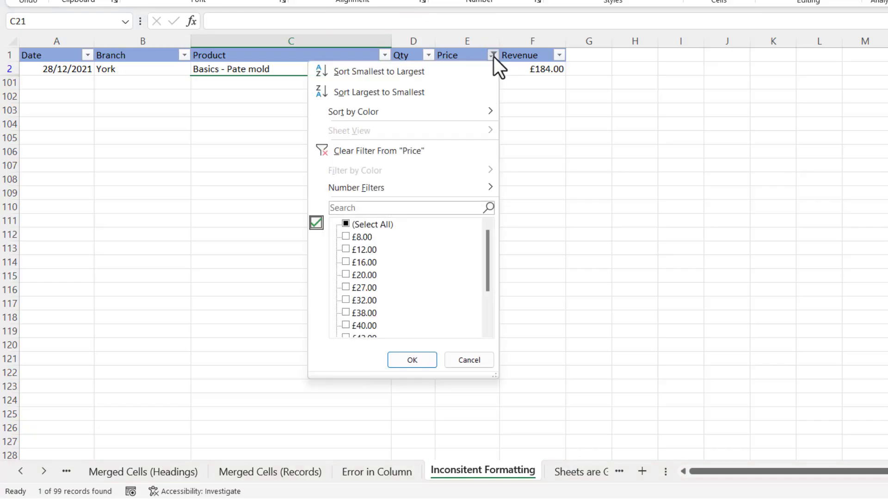
left_click(375, 204)
type("46")
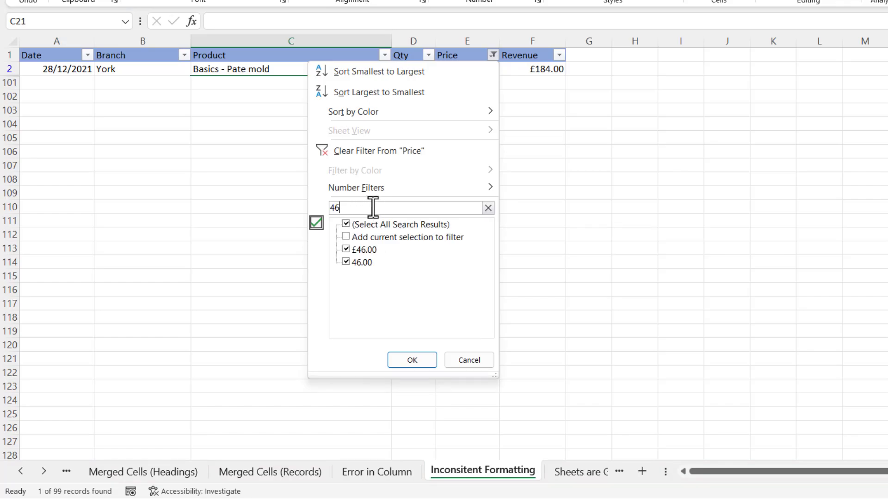
left_click(412, 360)
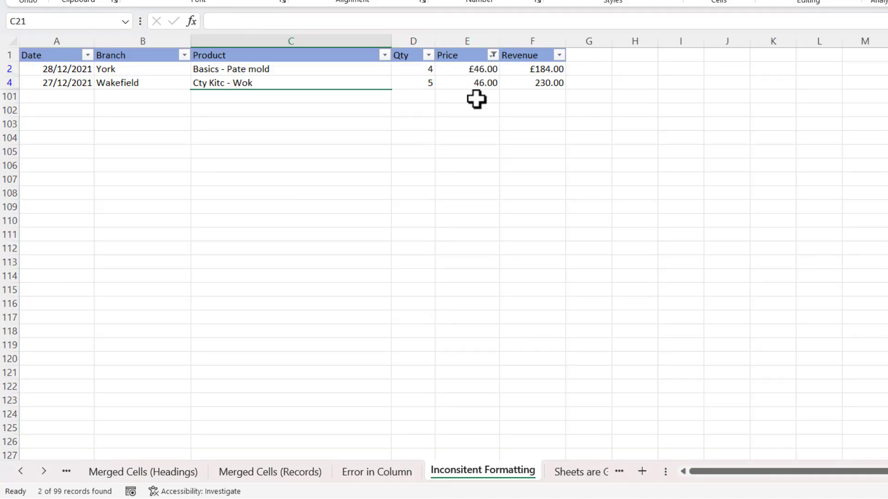
Clear the filter from the Price column so every row shows again
left_click(493, 56)
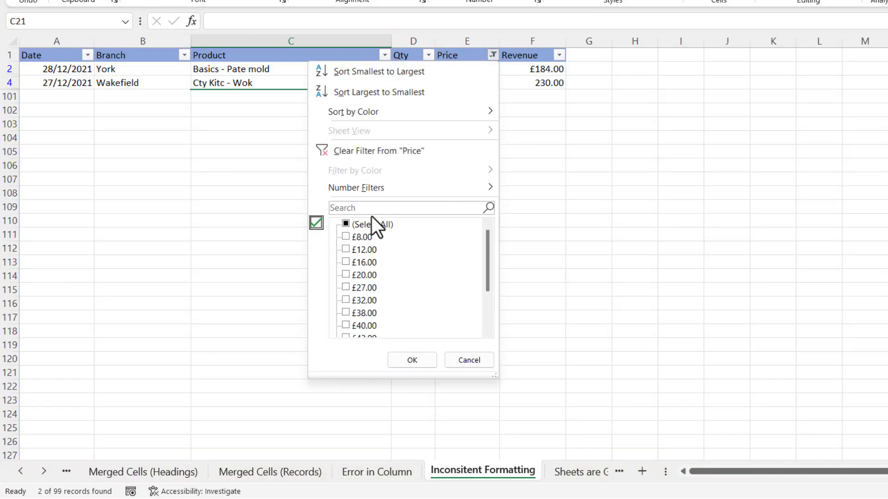
mouse_move(362, 193)
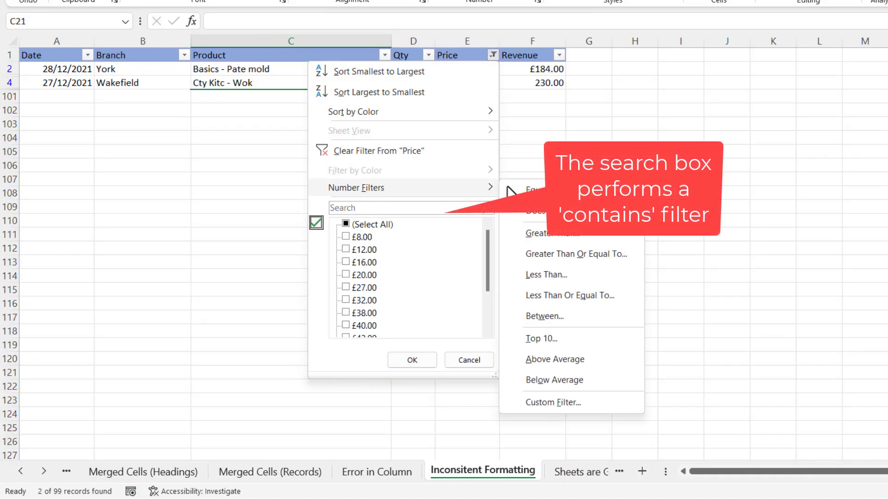
left_click(454, 361)
left_click(491, 55)
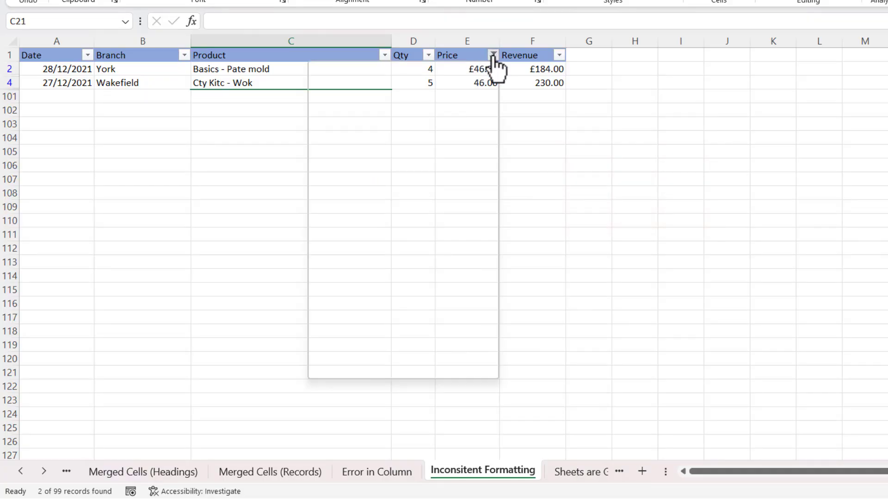
left_click(379, 146)
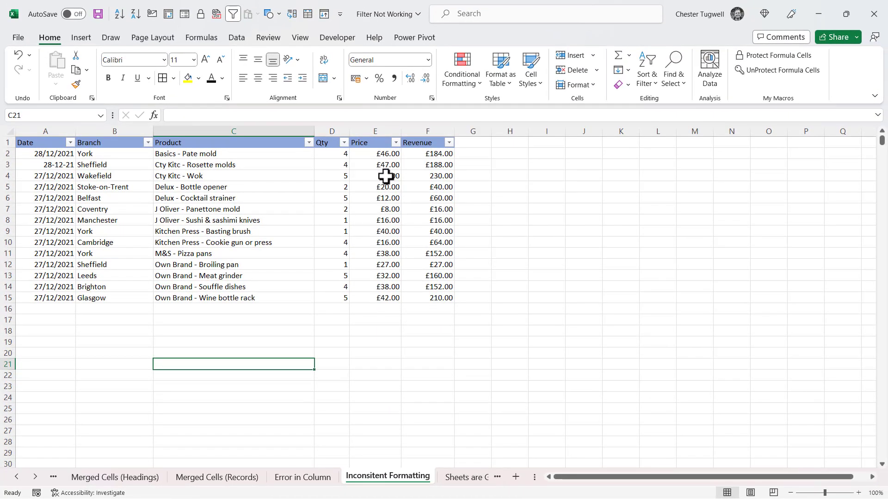
Format Wakefield's price in E4 as Currency so it shows £46.00
left_click(386, 176)
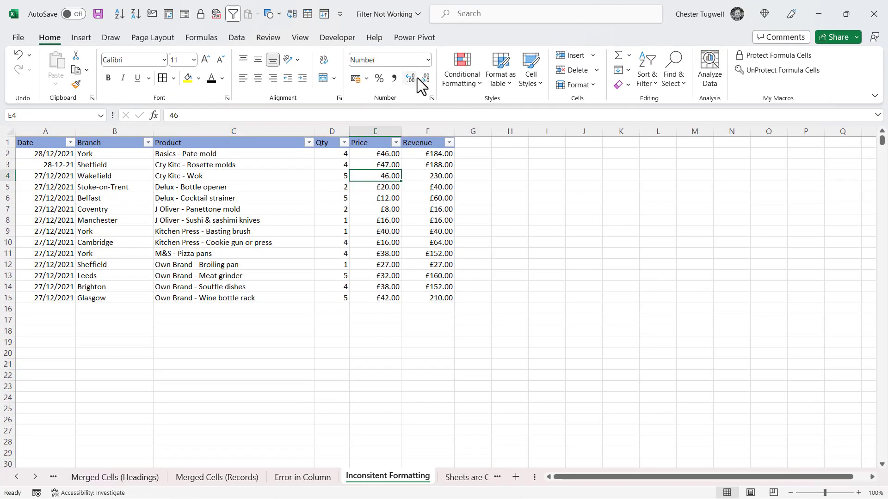
left_click(428, 59)
left_click(403, 141)
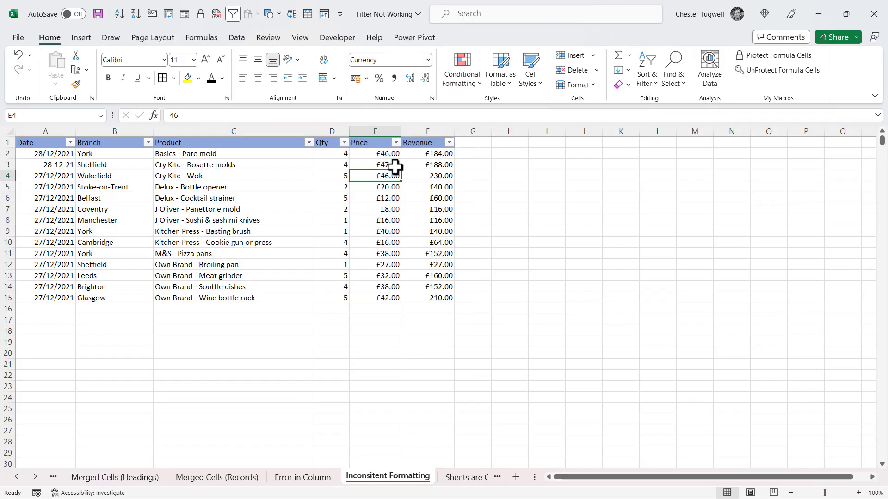
Filter Price to equal £46.00, matching 2 of 99 rows, then clear the filter
left_click(396, 144)
mouse_move(320, 248)
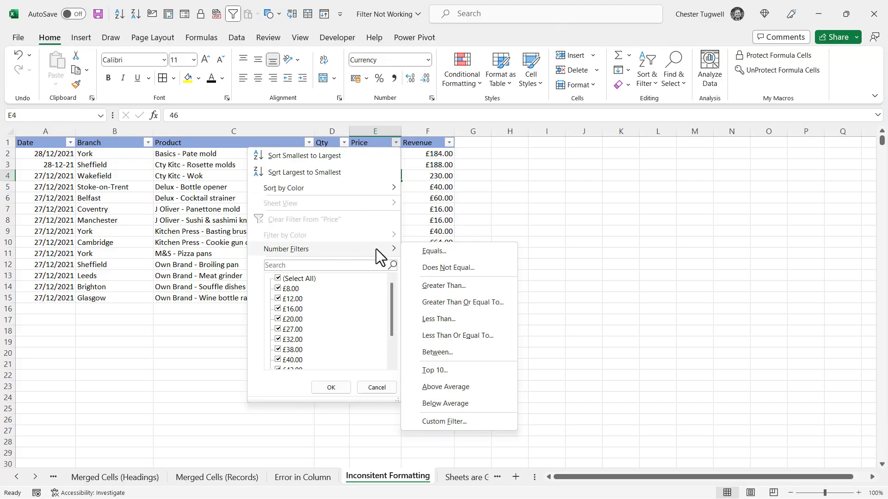
left_click(426, 250)
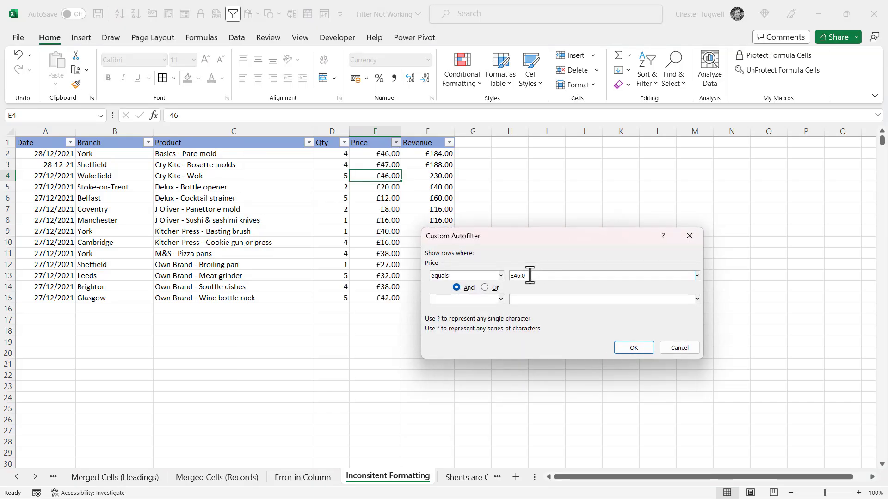
left_click(632, 347)
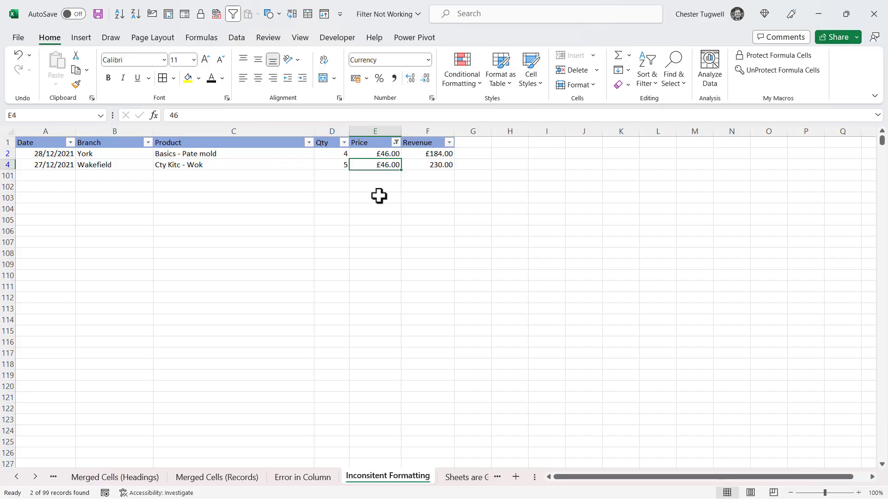
left_click(396, 143)
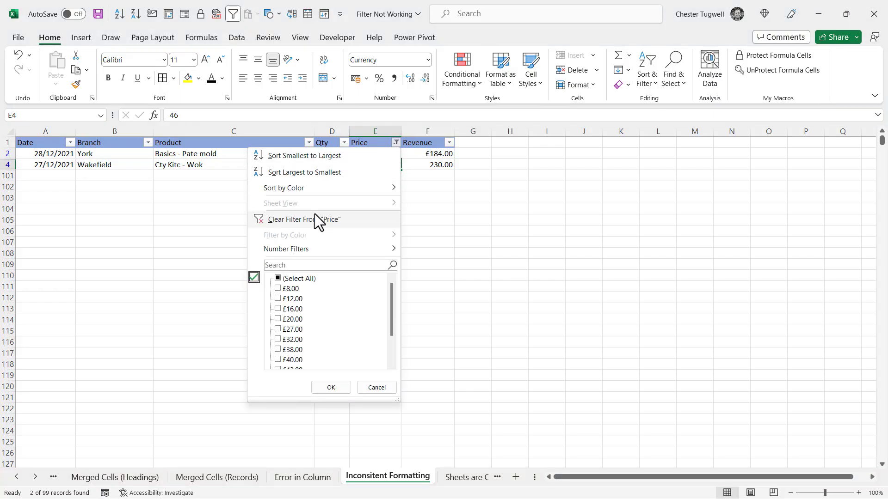
left_click(310, 220)
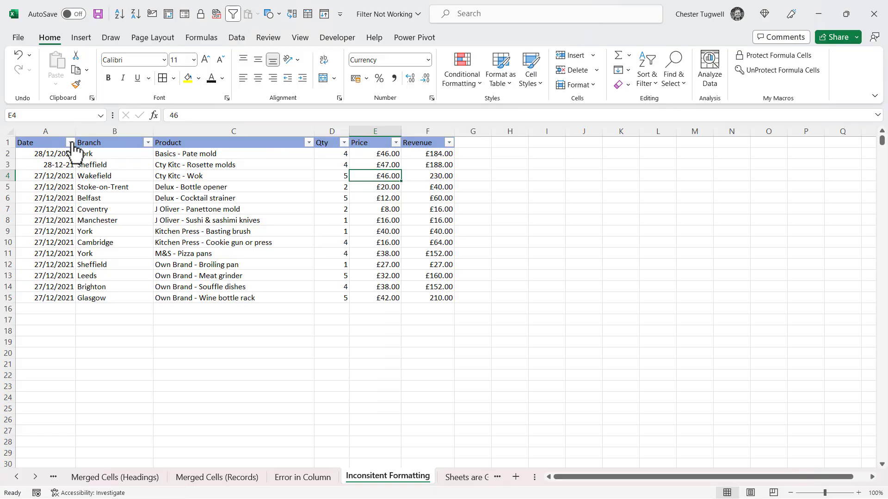
Filter Date to equal 28/12/2021, showing only the York row
left_click(70, 142)
key("Escape")
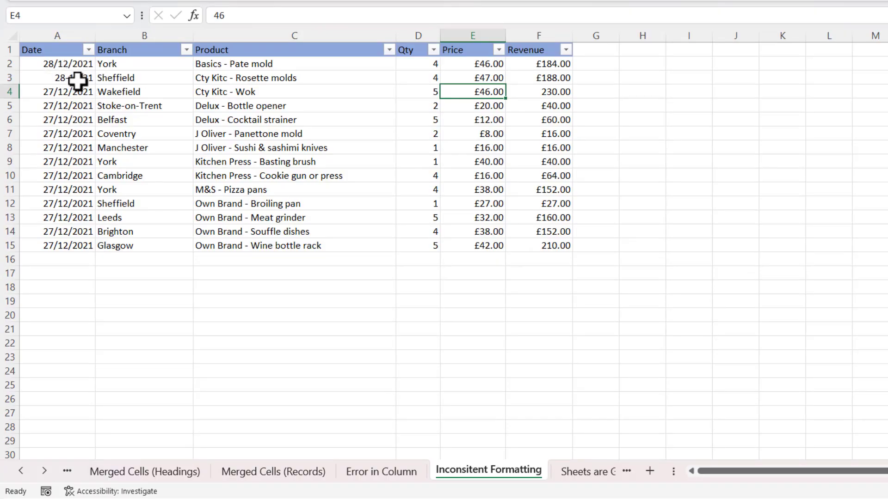
left_click(90, 50)
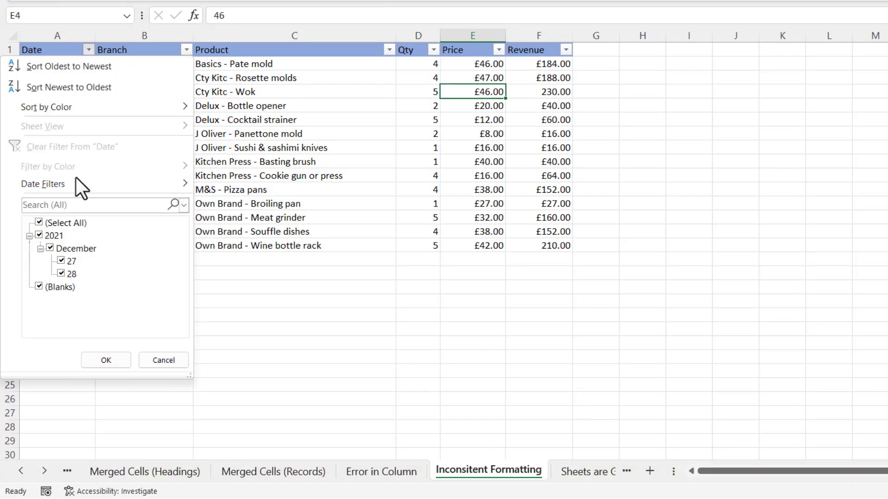
mouse_move(93, 187)
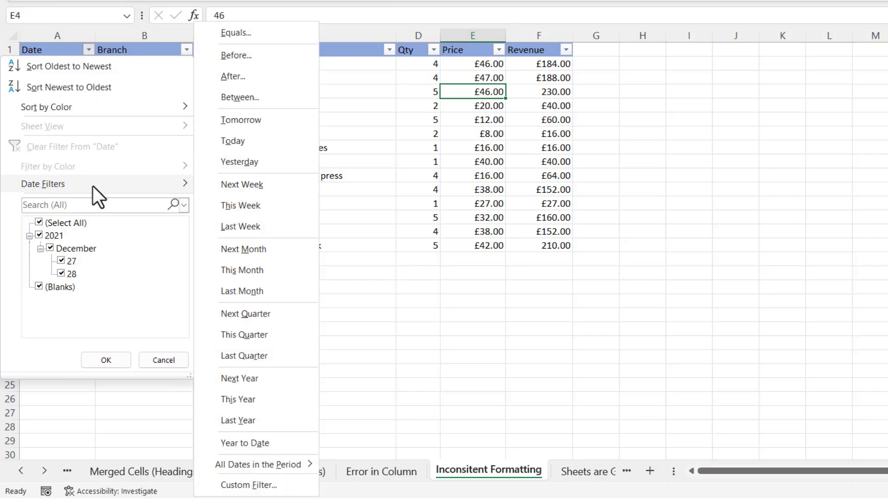
left_click(254, 38)
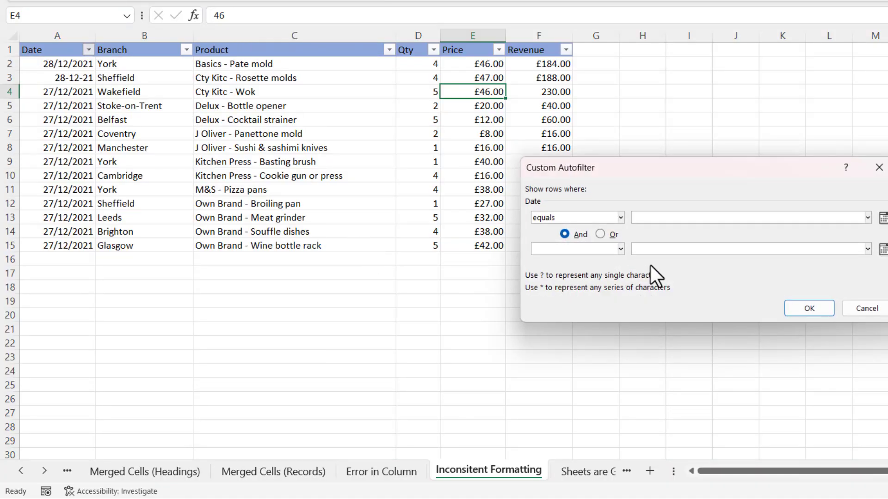
type("28/12/2021")
left_click(789, 309)
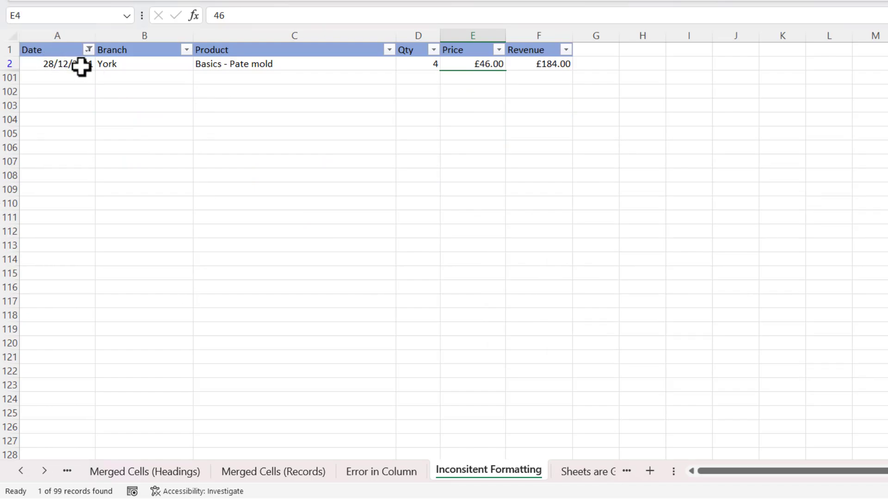
Change the Date equals filter to the text date 28-12-21
left_click(88, 50)
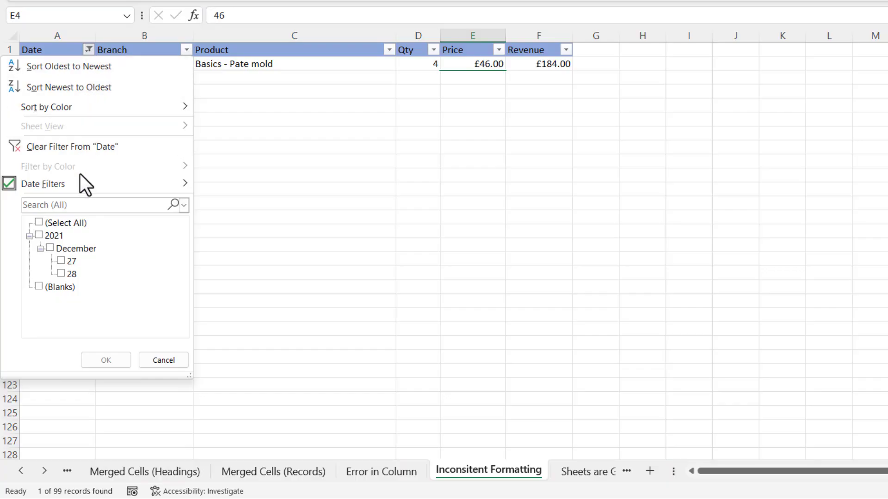
mouse_move(81, 184)
left_click(236, 32)
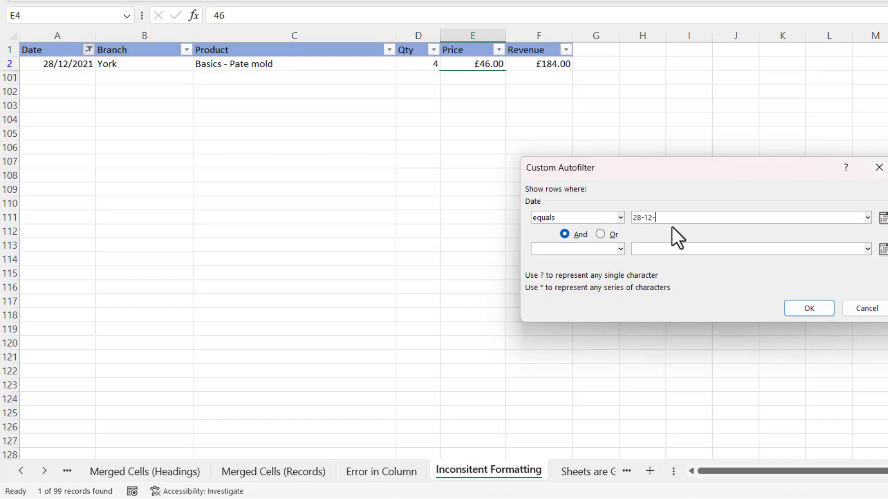
type("28-12-21")
left_click(820, 308)
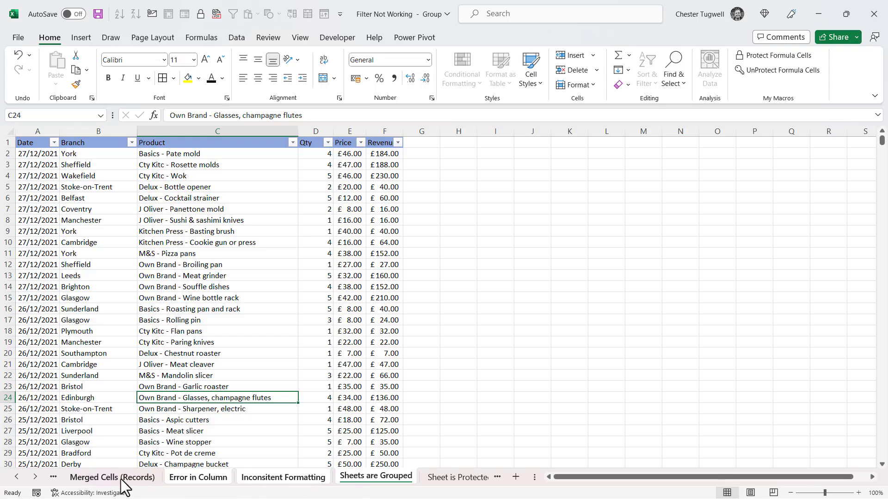
Ungroup the sheets and filter Product to show only Basics - Aspic cutters
right_click(365, 483)
left_click(383, 469)
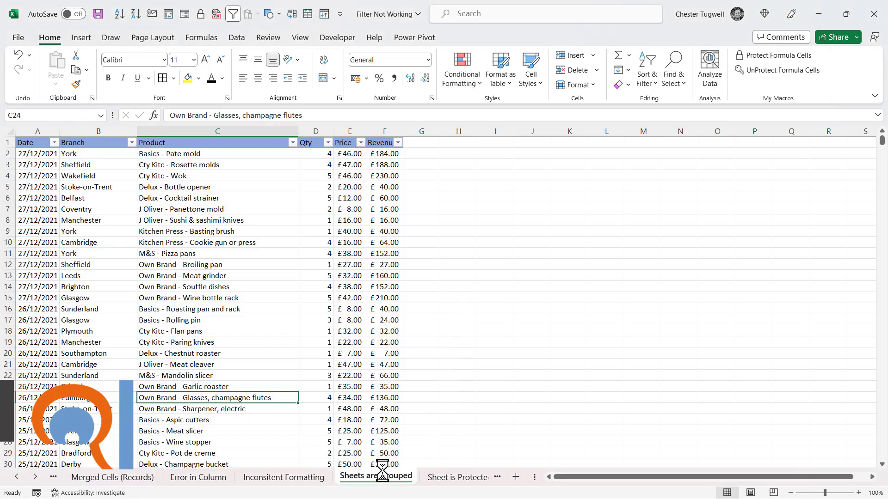
left_click(294, 143)
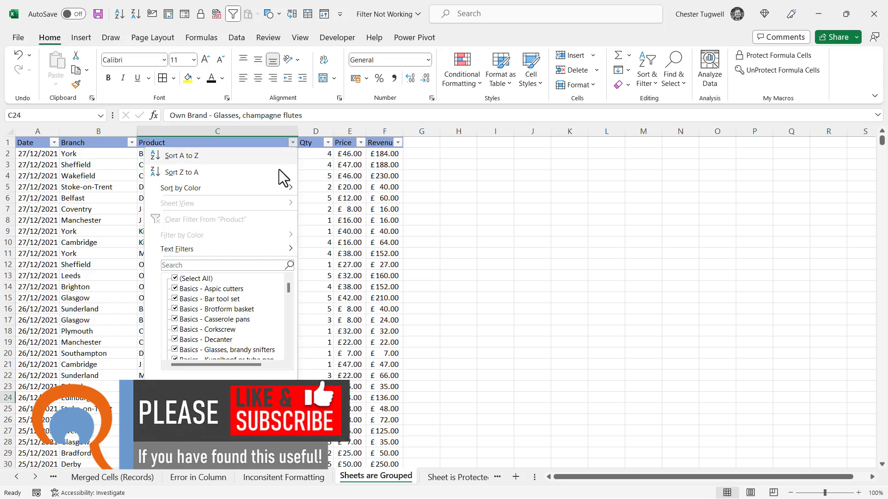
left_click(175, 278)
left_click(175, 288)
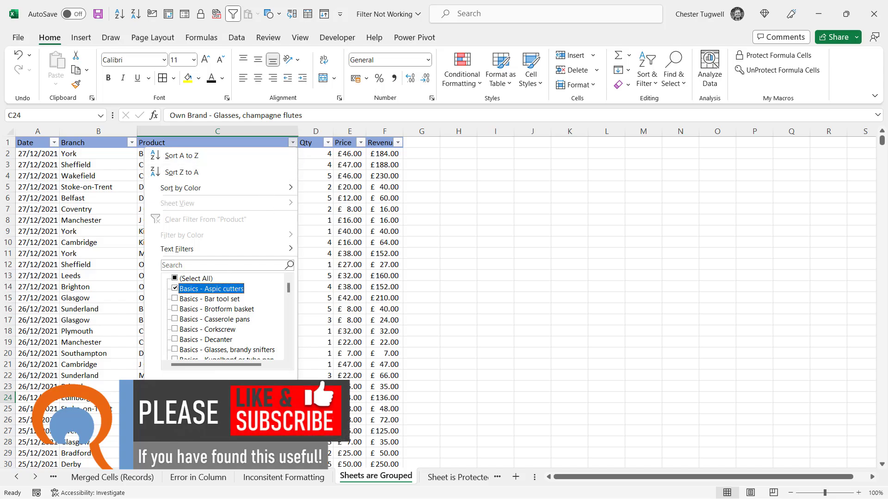
key("Return")
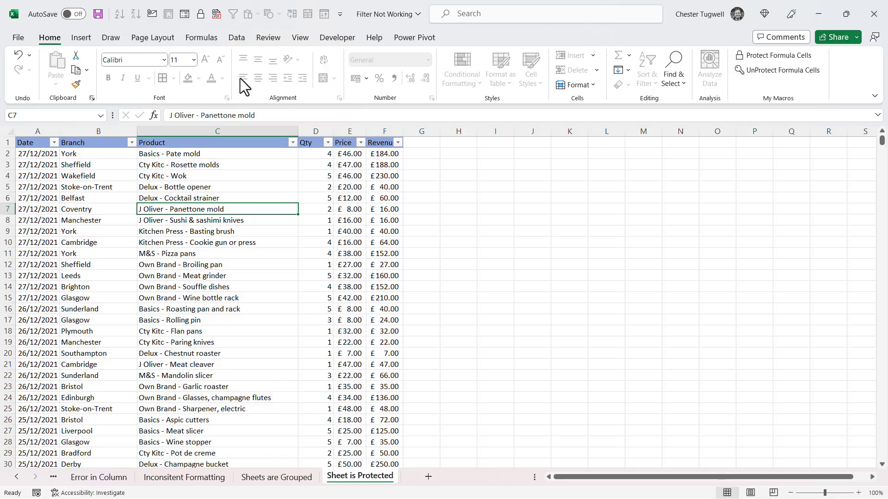
Unprotect the Sheet is Protected worksheet from the Review tab by entering its password
left_click(268, 38)
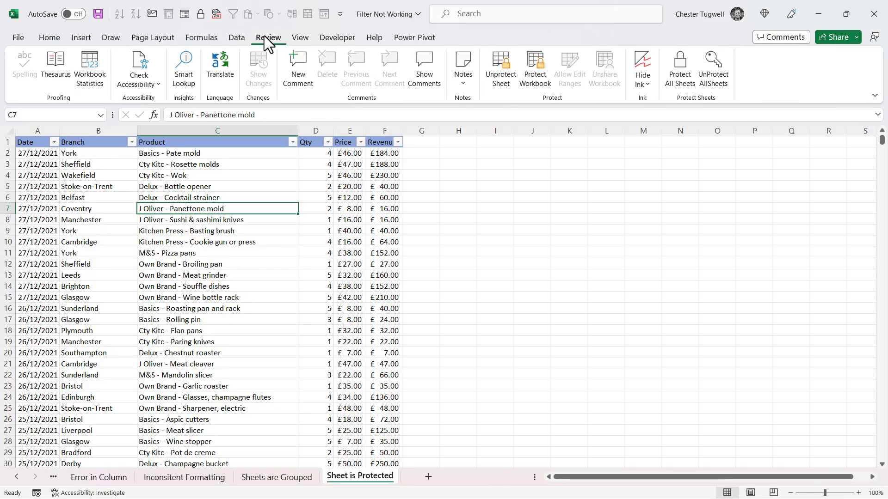
left_click(498, 77)
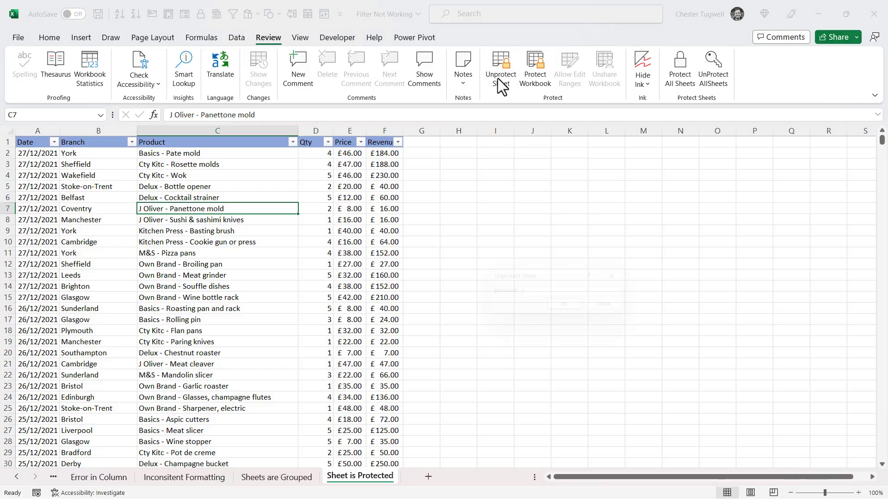
type("1234")
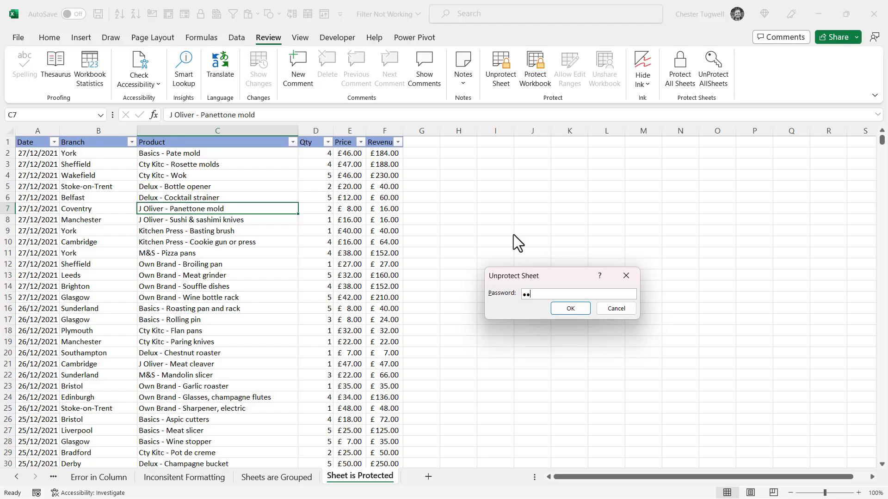
left_click(565, 309)
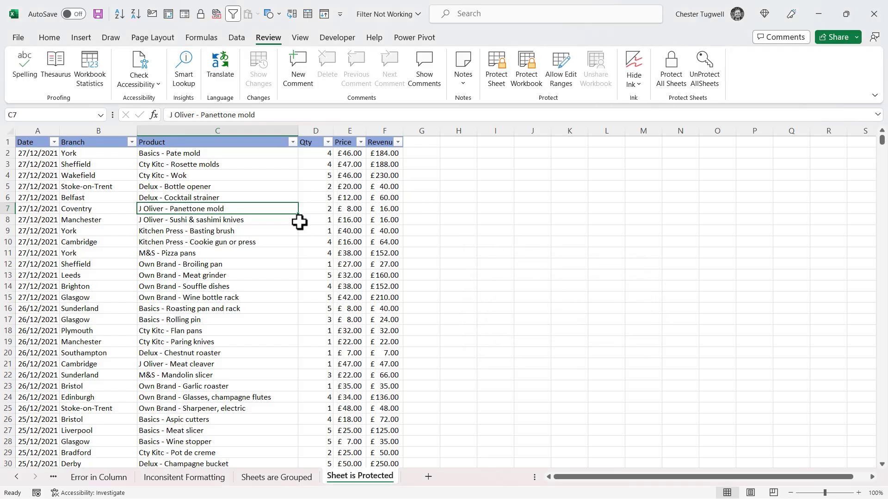
Filter the Price column to £46.00, leaving 8 of 99 records visible
left_click(361, 143)
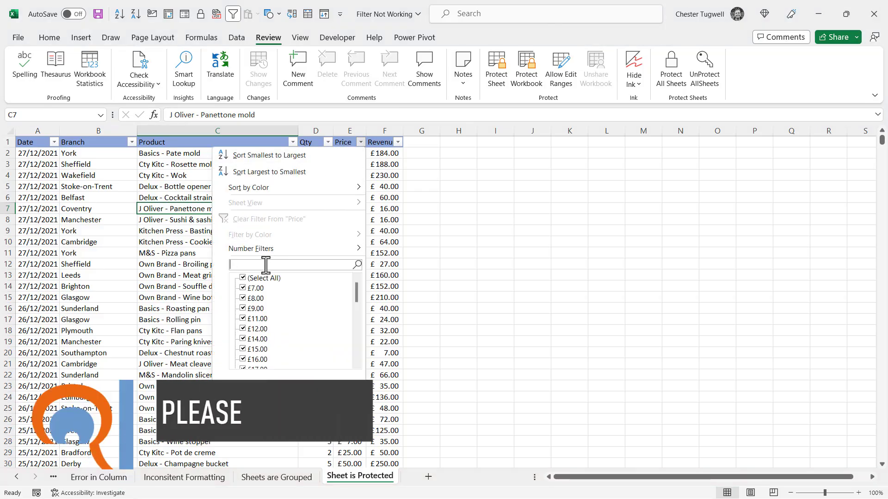
type("46")
left_click(298, 383)
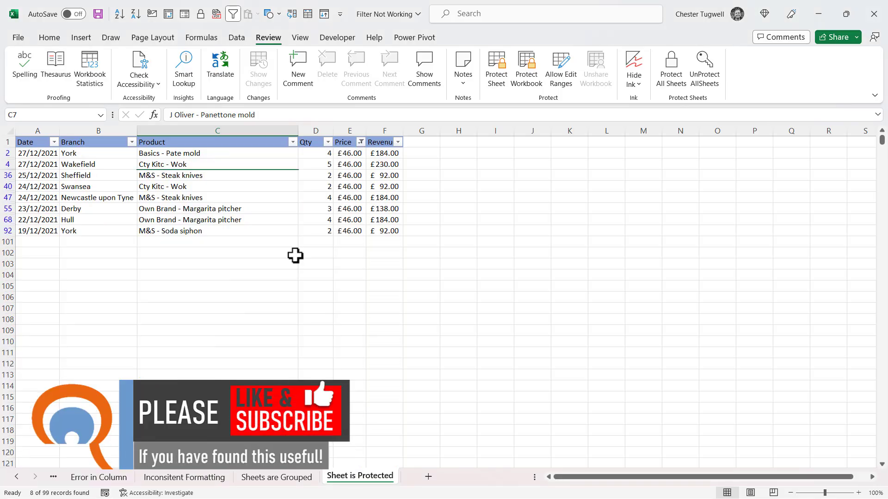